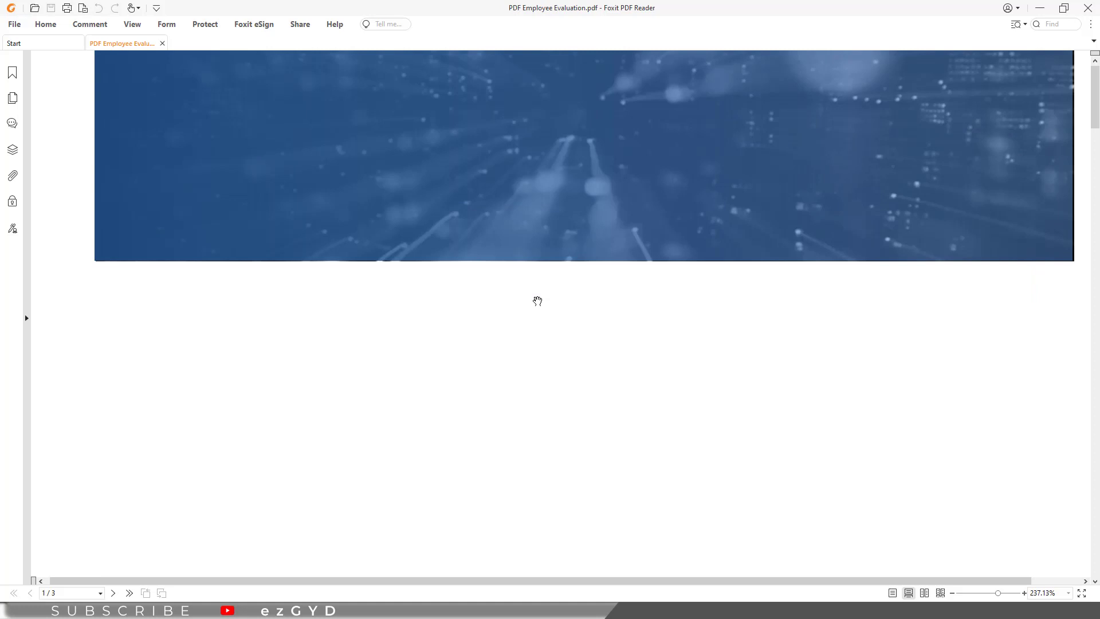
scroll(537, 301, down, 3)
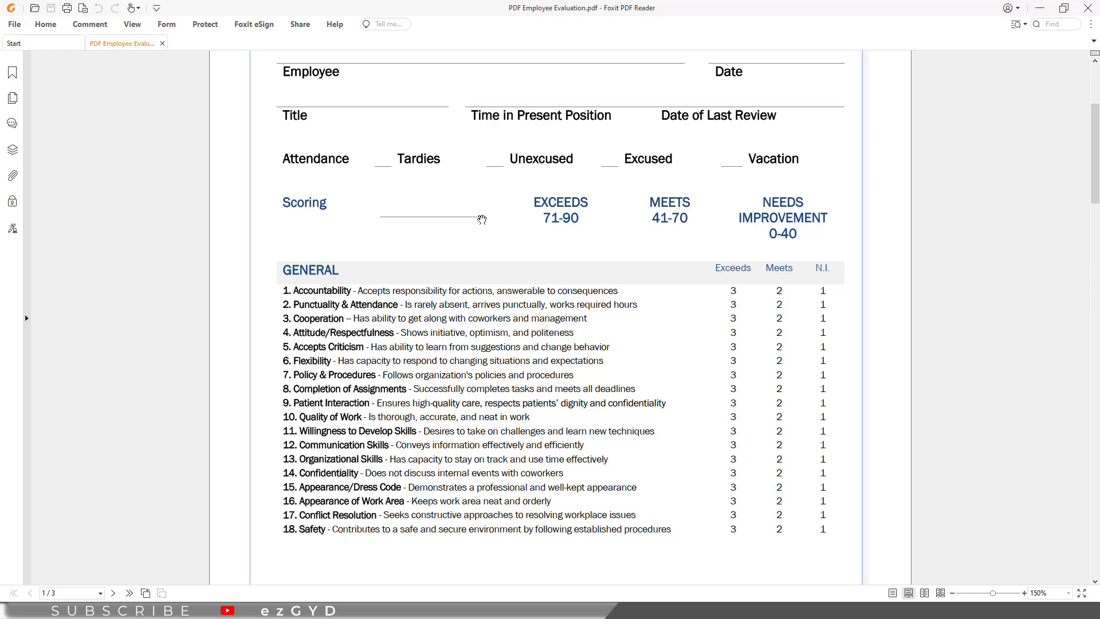
Step: Scroll through all three pages of the Employee Evaluation PDF in Foxit
scroll(484, 224, down, 4)
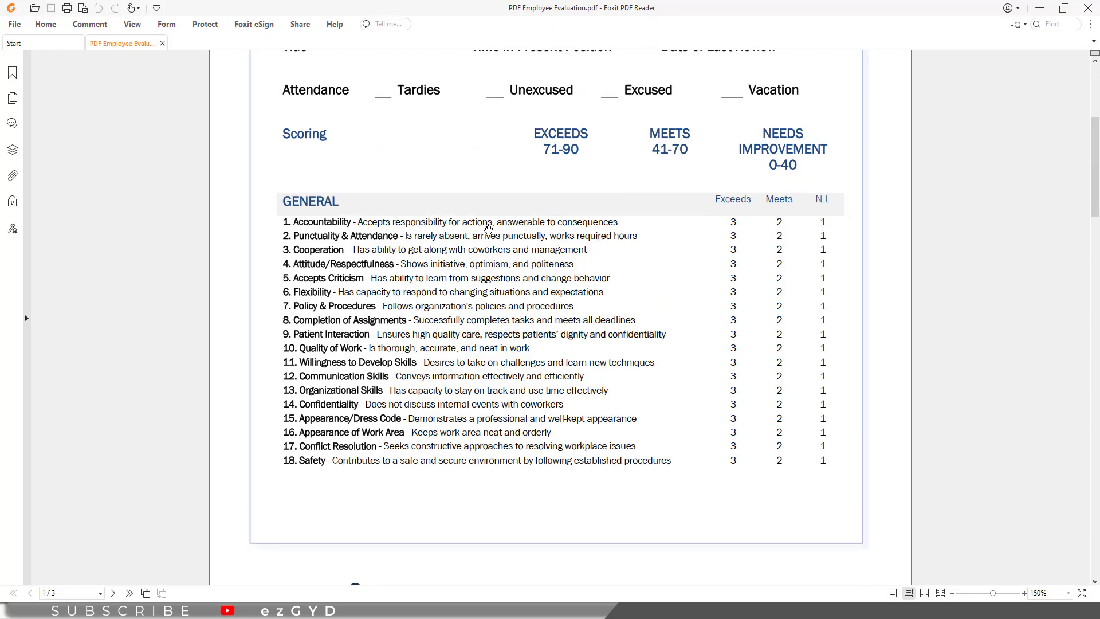
scroll(492, 235, down, 20)
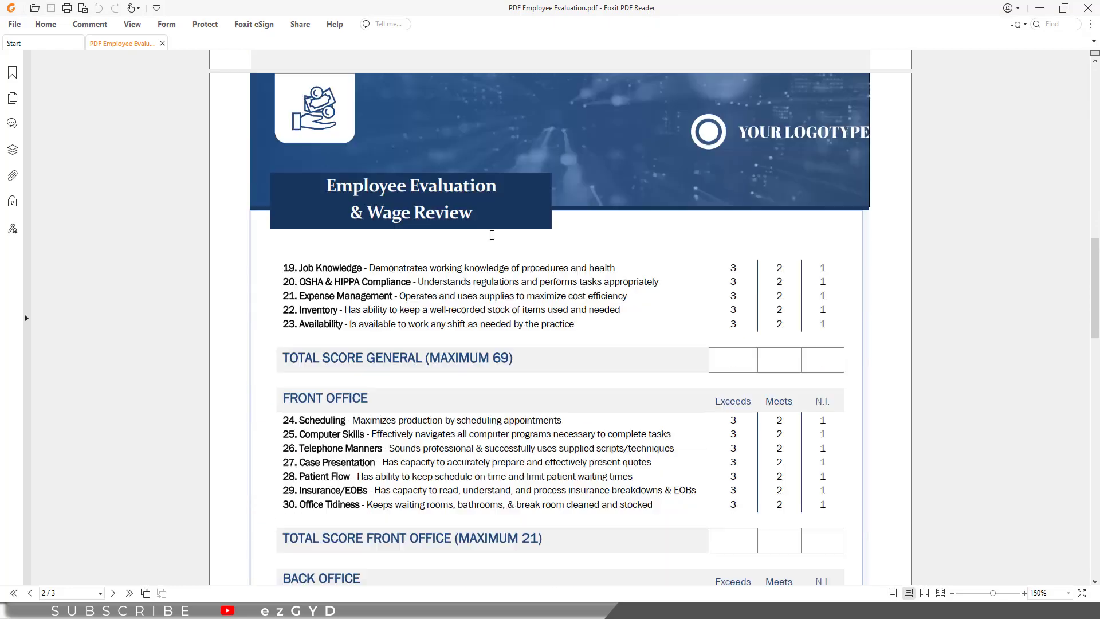
scroll(492, 240, down, 6)
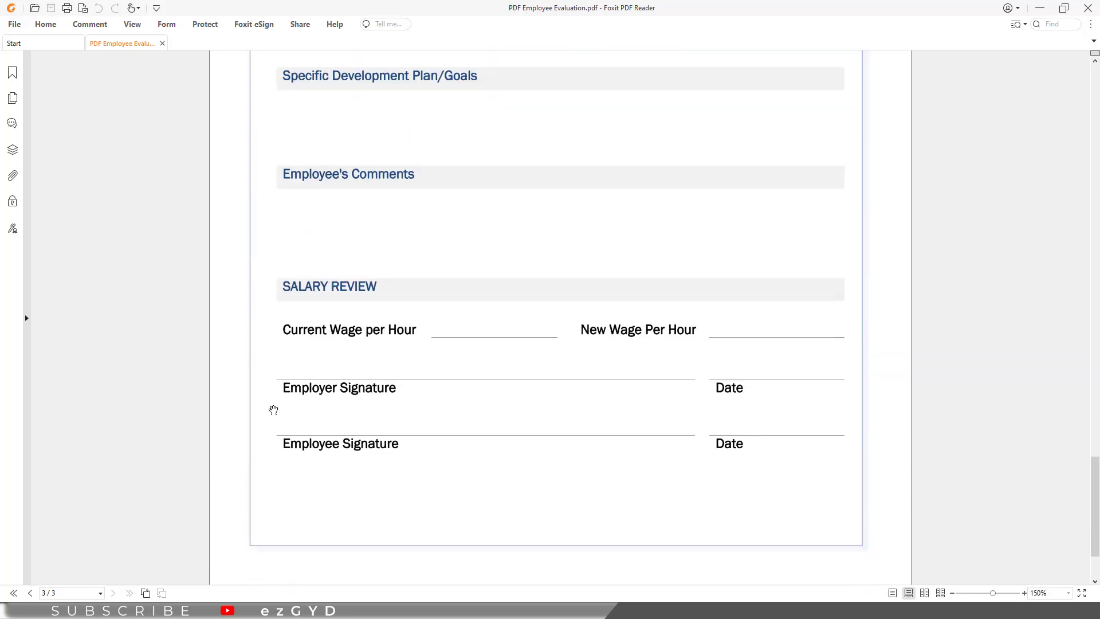
scroll(428, 393, up, 20)
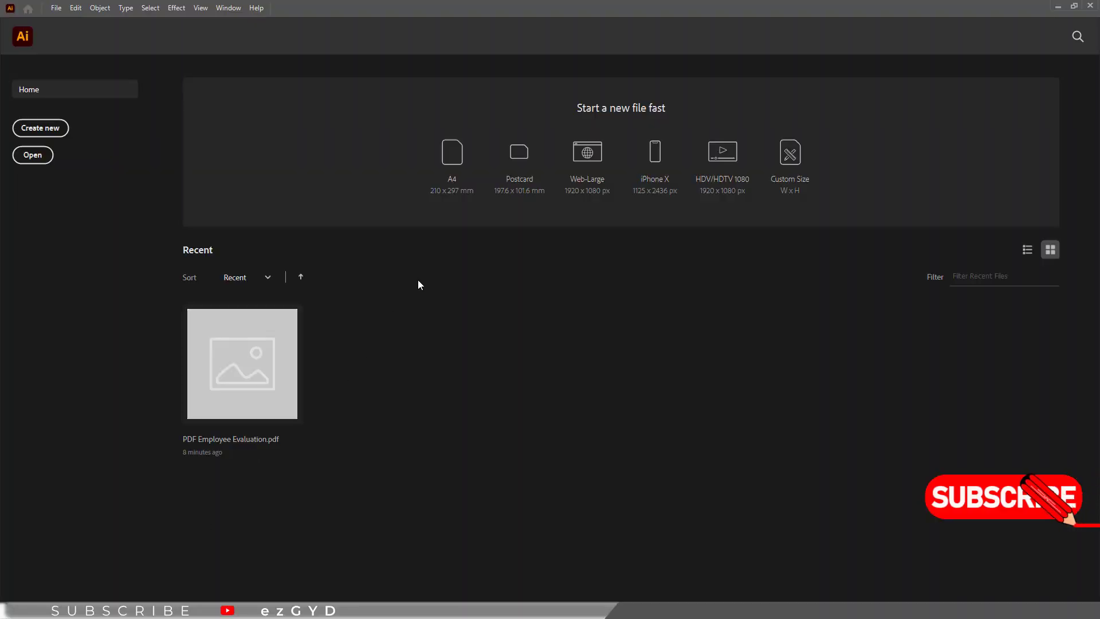
Step: Open PDF Employee Evaluation.pdf from the file-open window
click(33, 155)
click(478, 10)
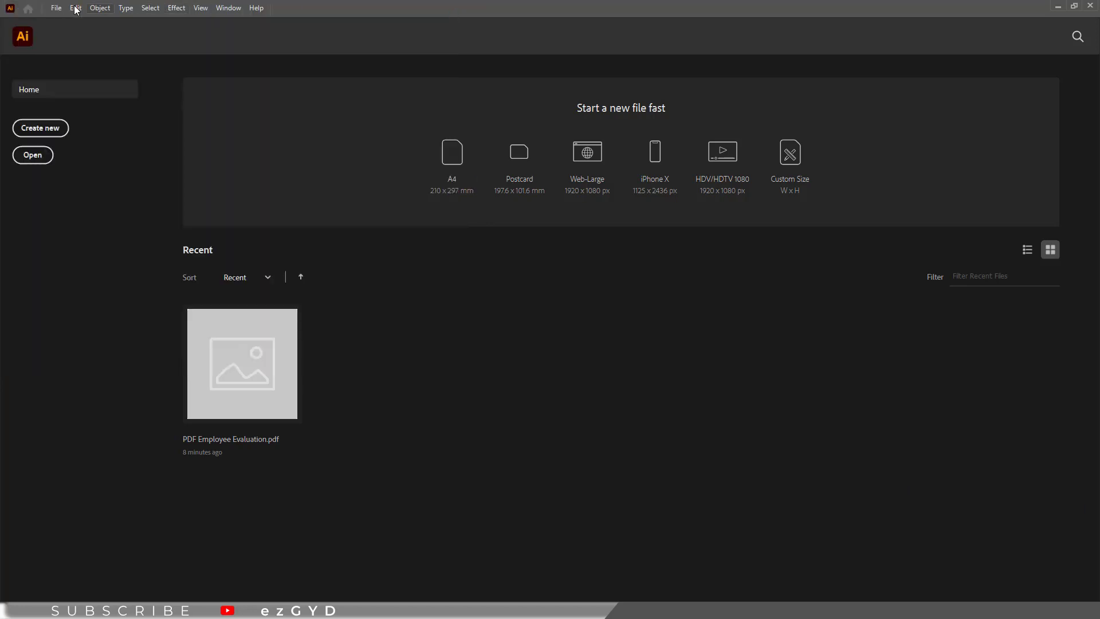
click(54, 8)
click(68, 46)
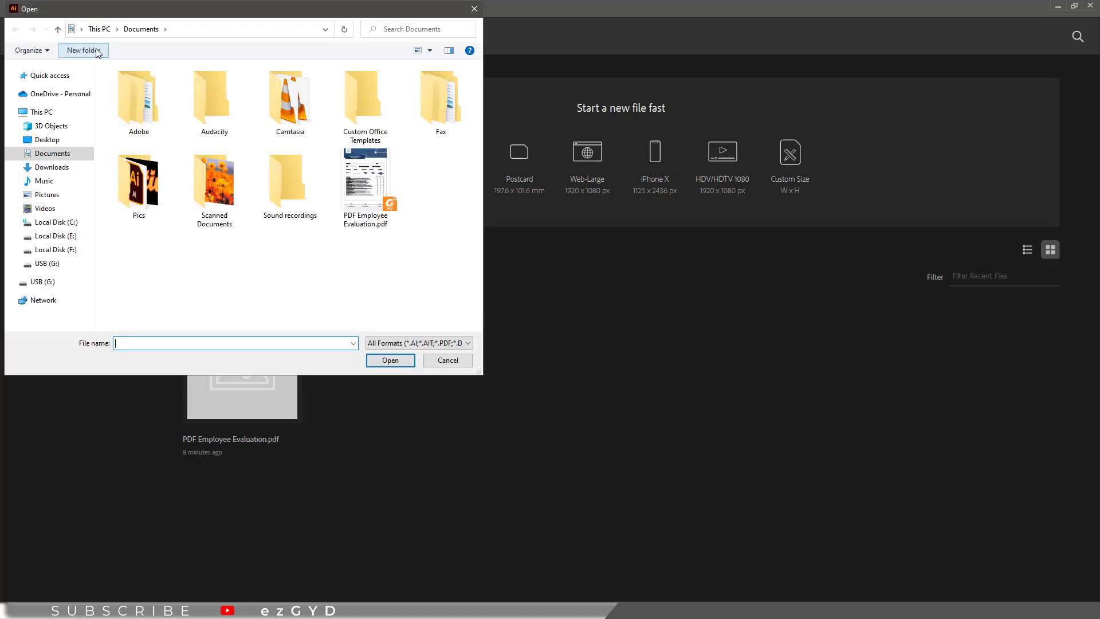
click(368, 221)
click(379, 361)
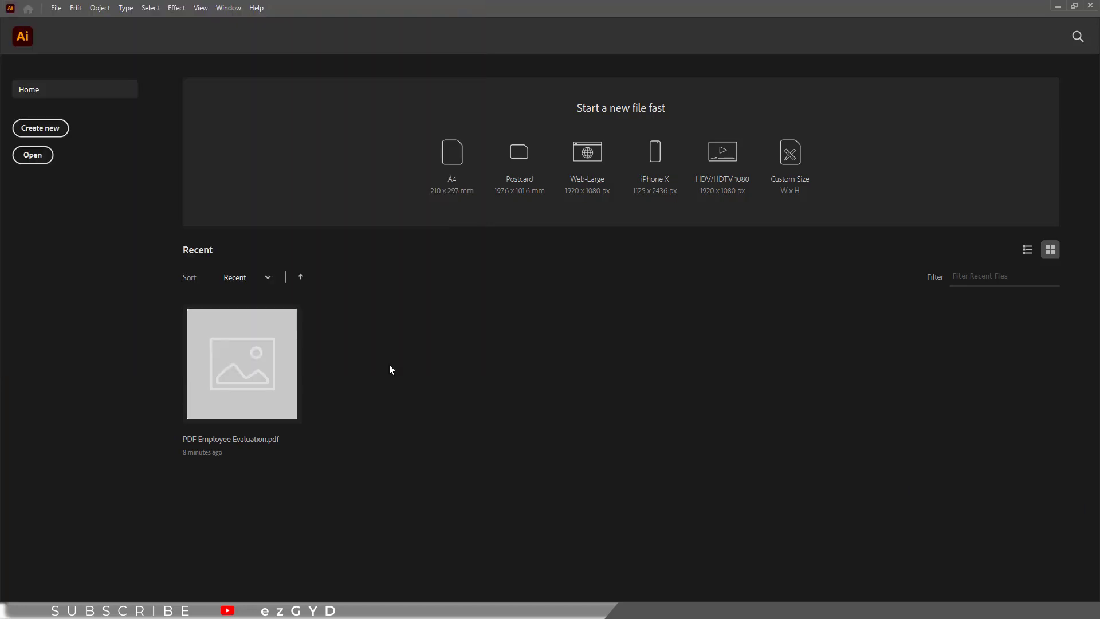
Step: Preview the PDF's pages in PDF Import Options and choose to import All pages
drag(356, 78, 614, 276)
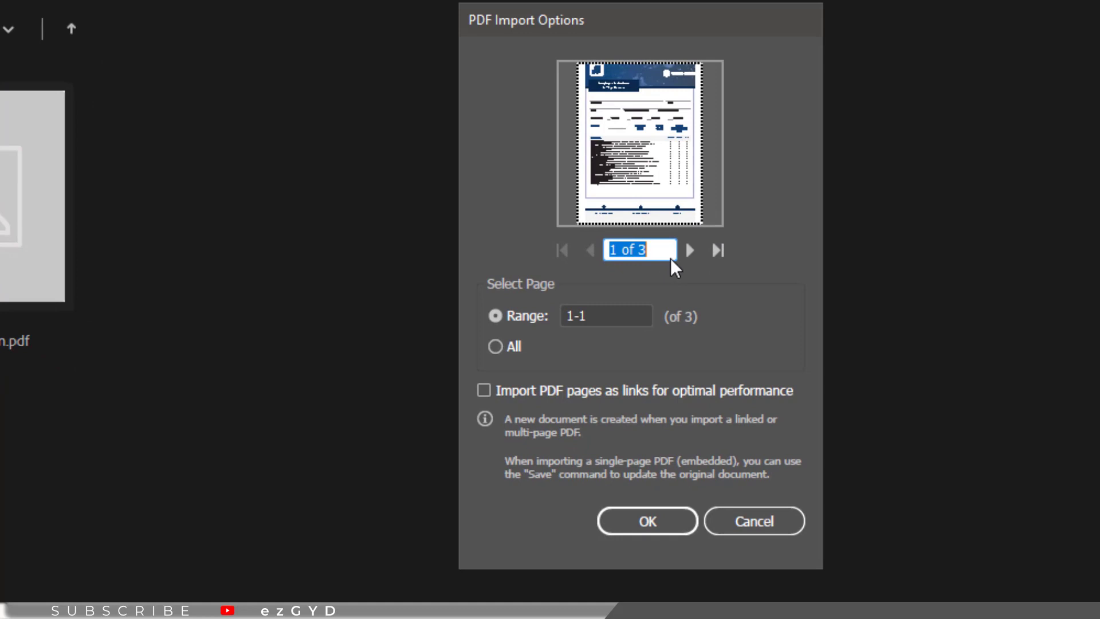
click(691, 253)
click(691, 253)
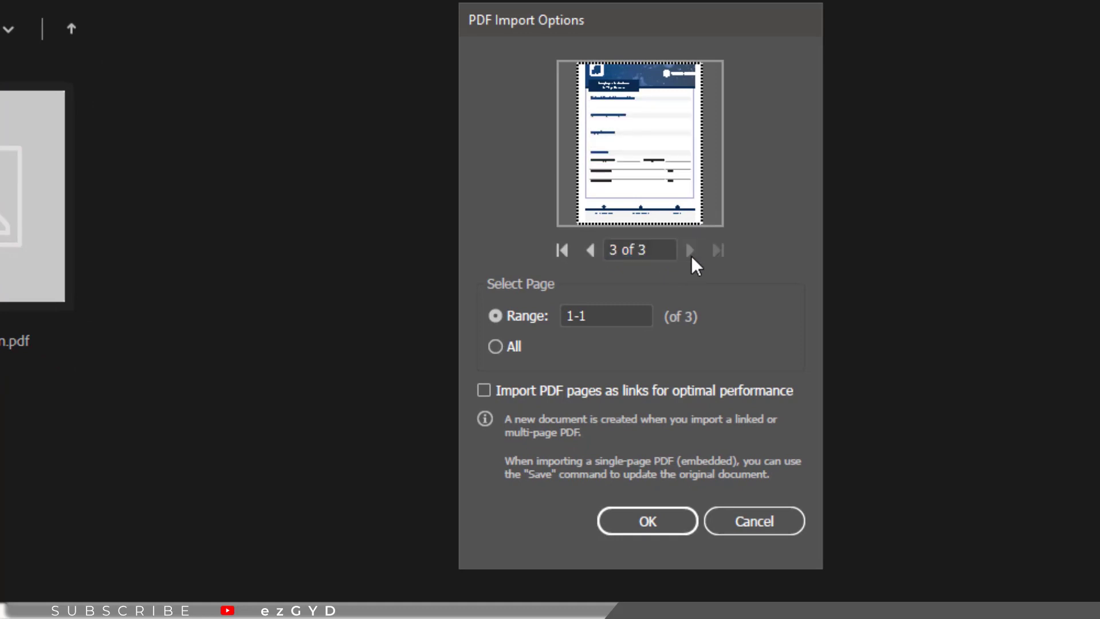
click(590, 250)
click(590, 250)
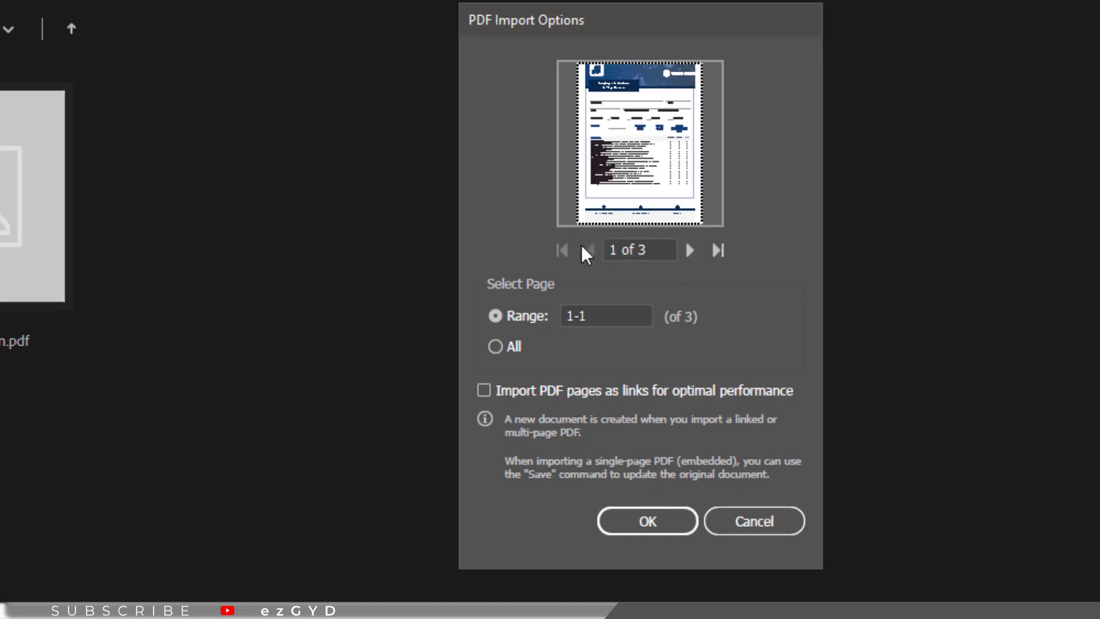
click(682, 253)
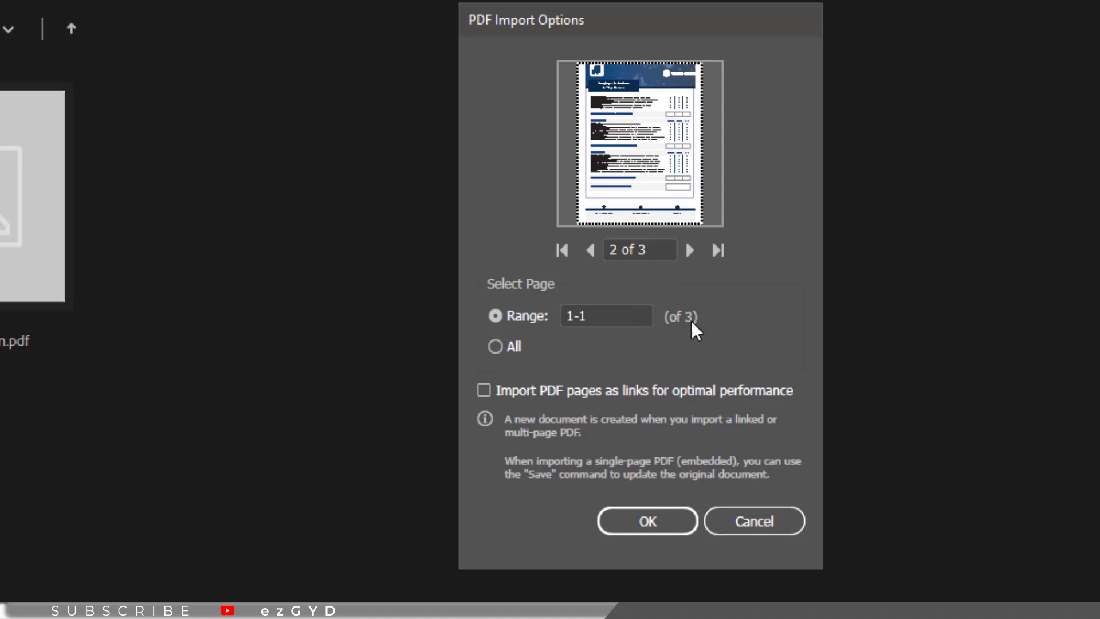
double_click(565, 316)
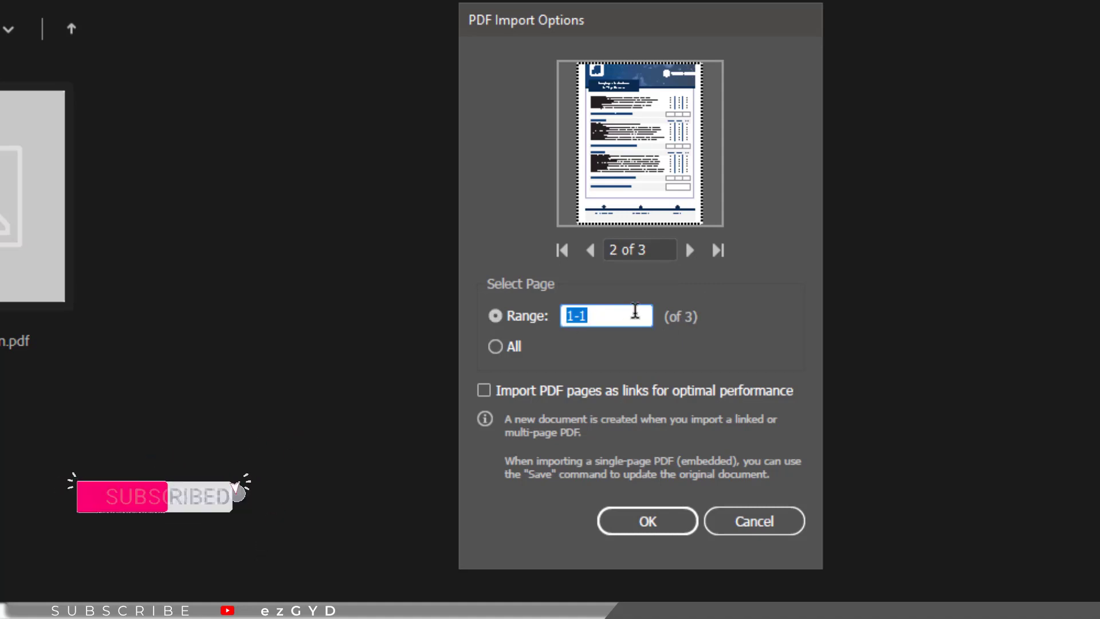
text(1)
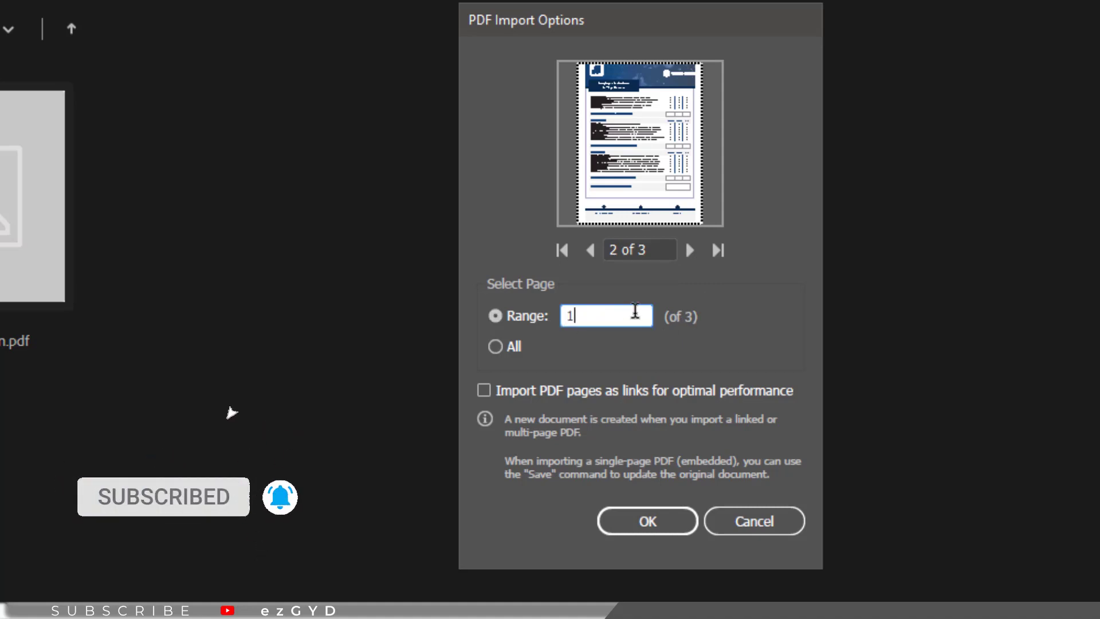
key(BackSpace)
text(2)
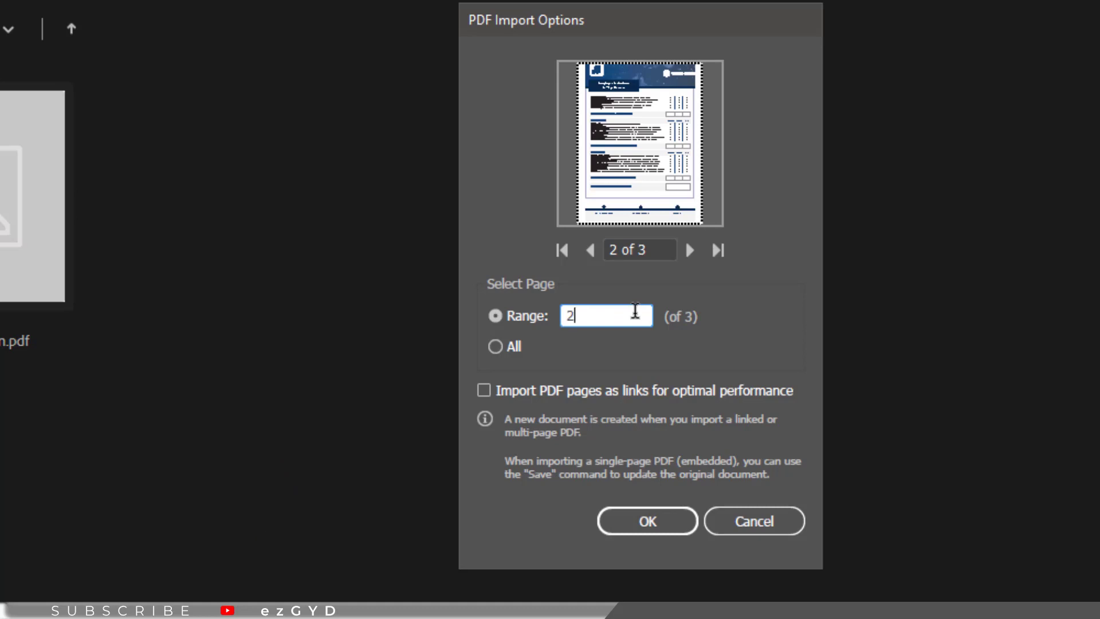
click(512, 346)
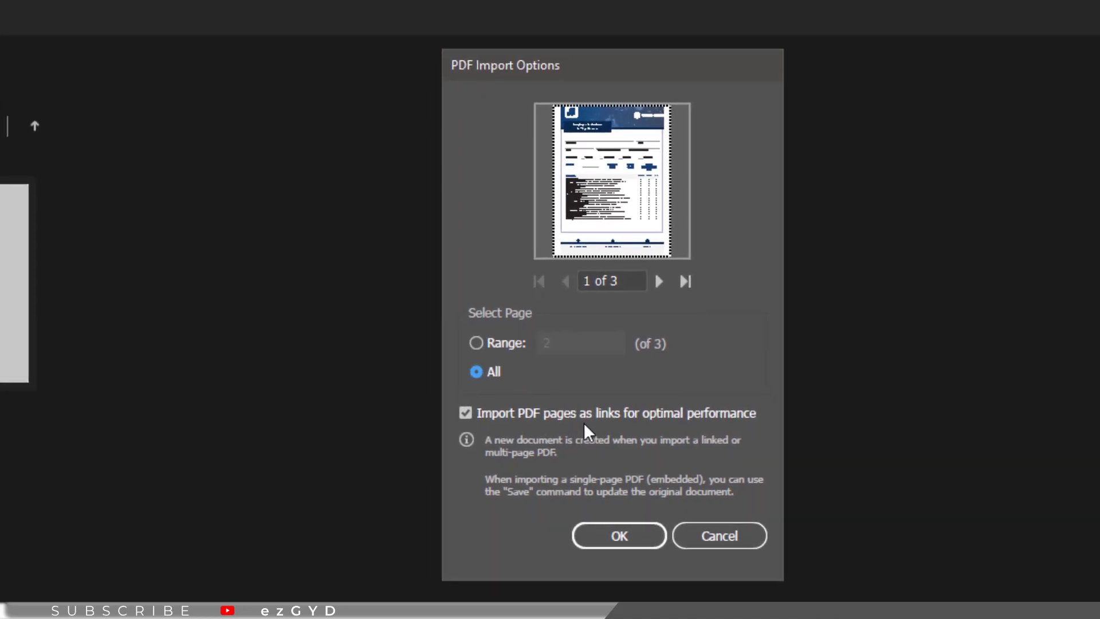
Step: Confirm the import, then zoom out to 33.33% and pan to show all three artboards
click(618, 535)
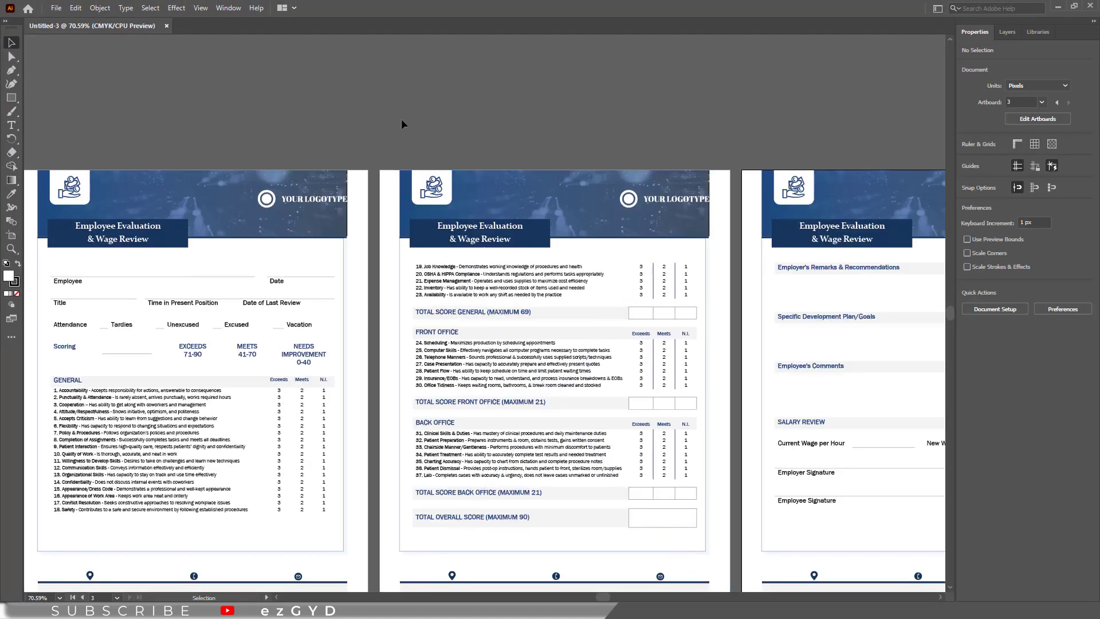
key(ctrl+minus)
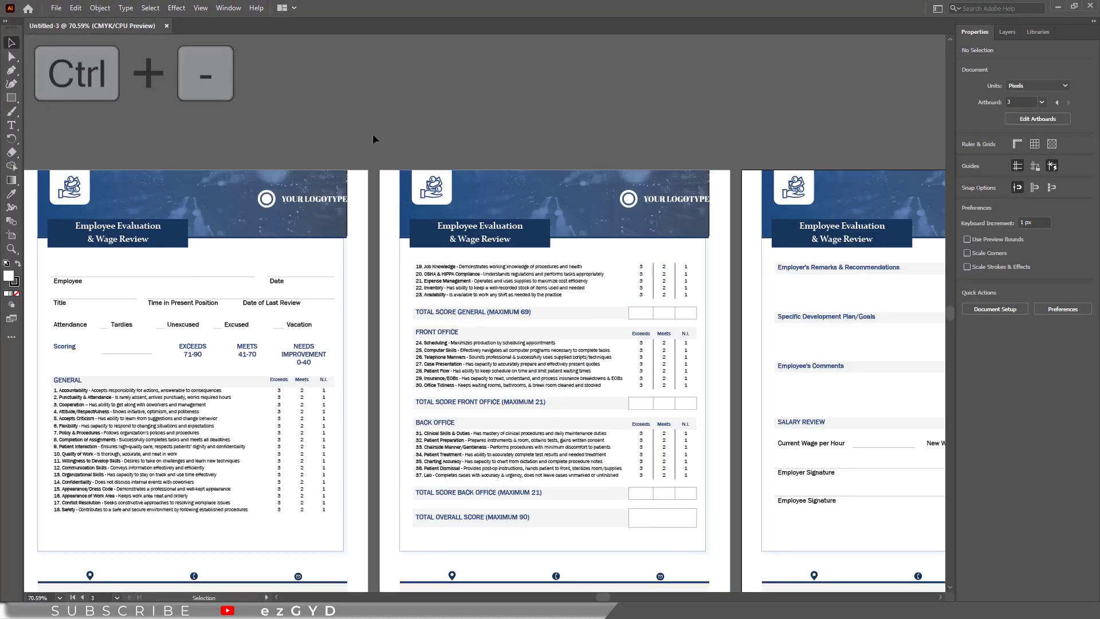
key(ctrl+minus)
key(ctrl+minus)
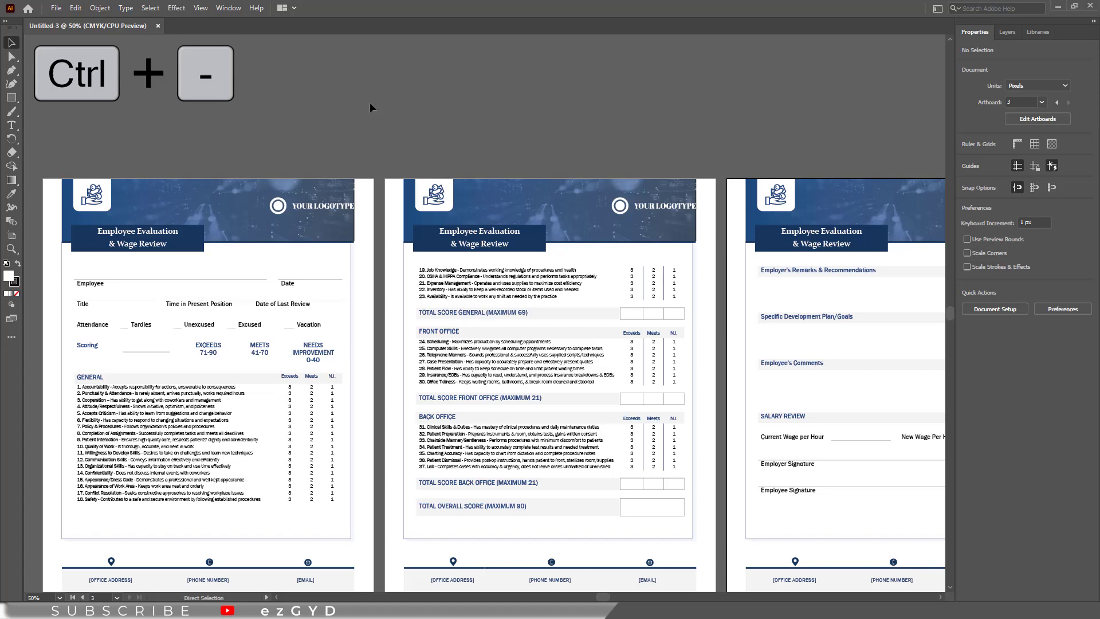
drag(467, 222, 325, 91)
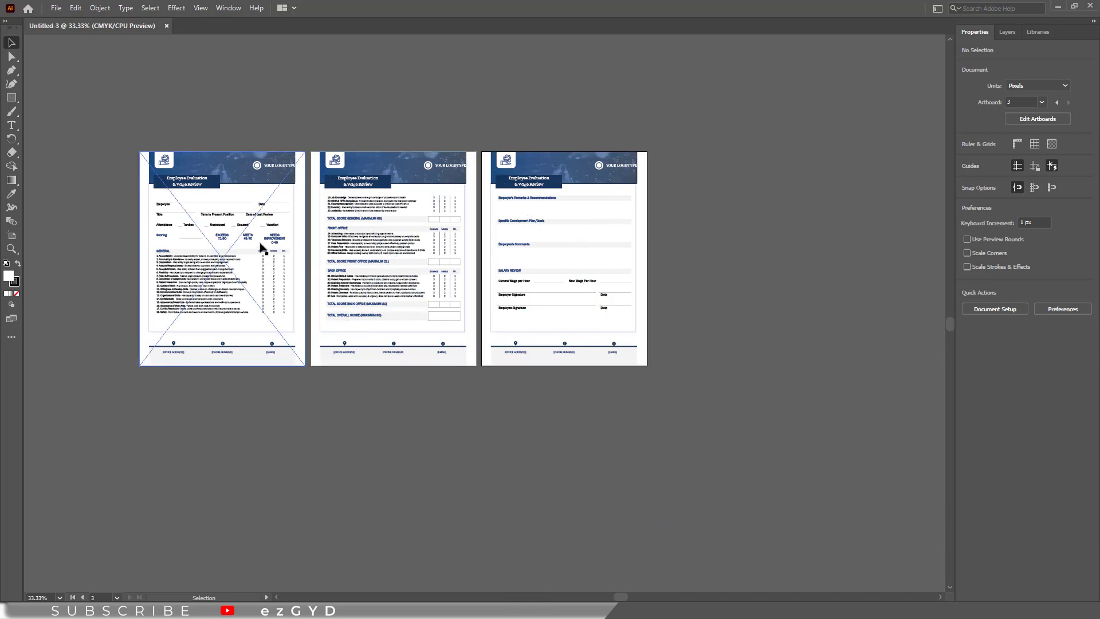
Step: Reopen the evaluation PDF, importing all pages as embedded rather than linked
click(57, 8)
click(86, 33)
key(Escape)
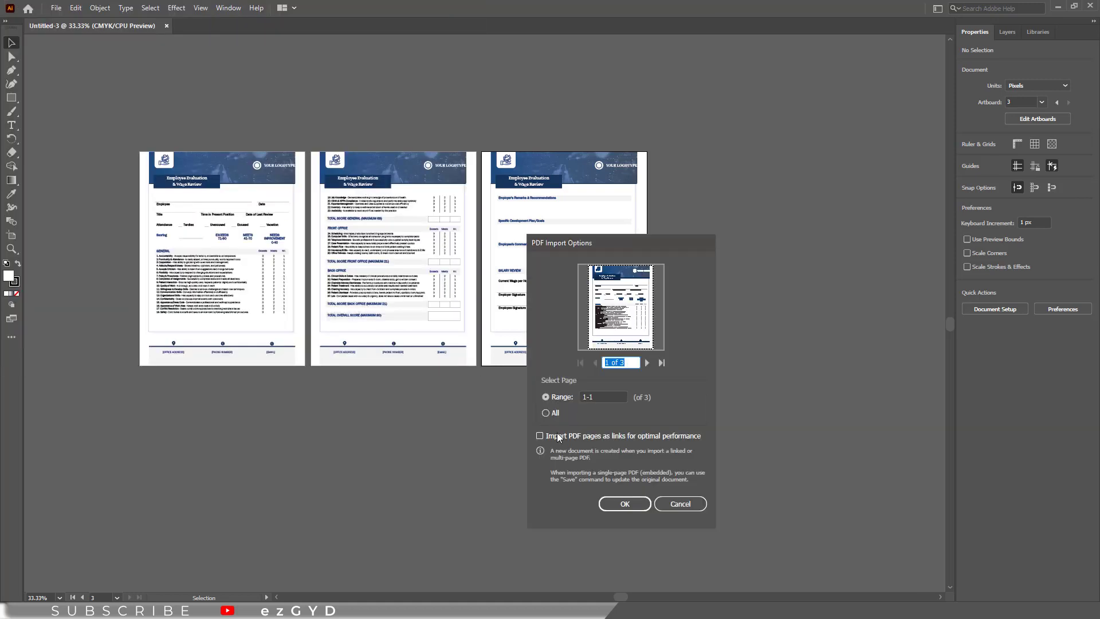
click(557, 437)
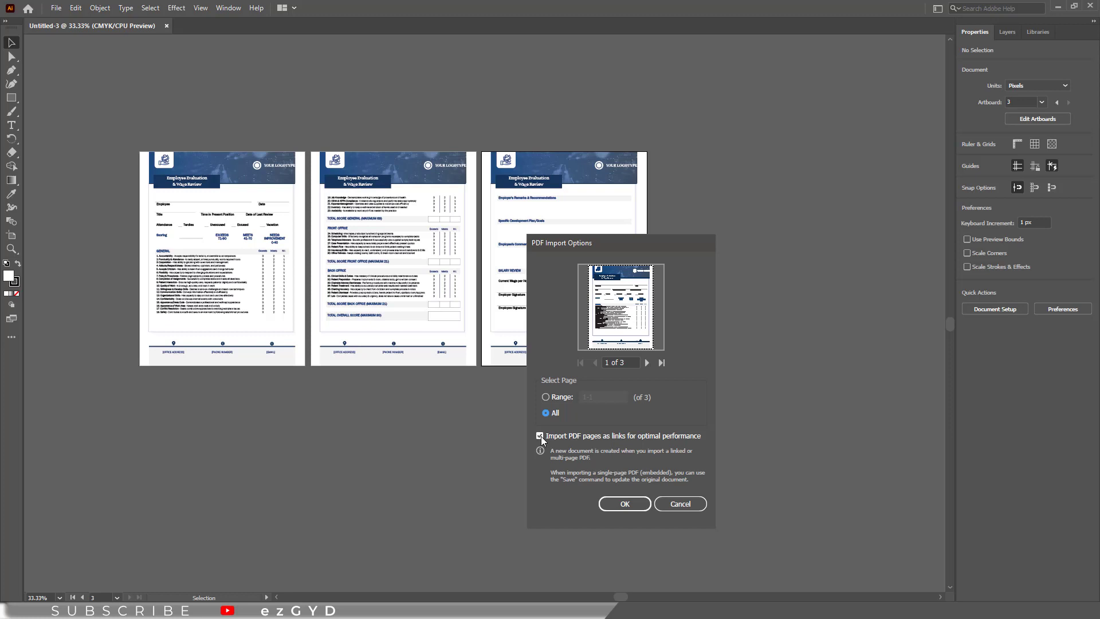
click(540, 435)
click(625, 504)
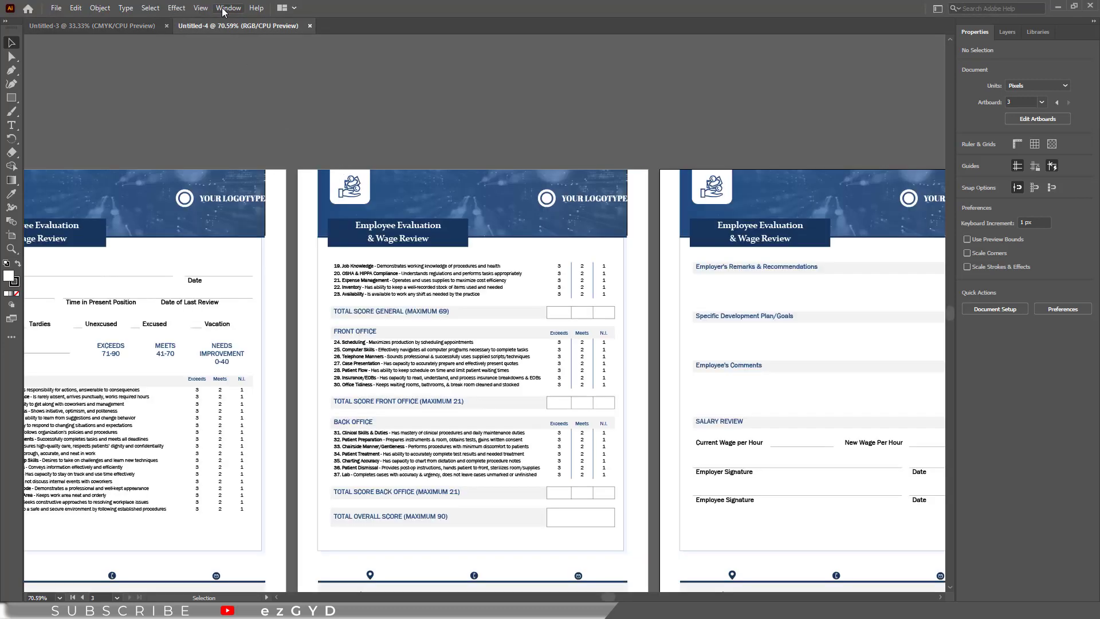
Step: Zoom out and pan in Untitled-4 until all three artboards are visible
key(ctrl+0)
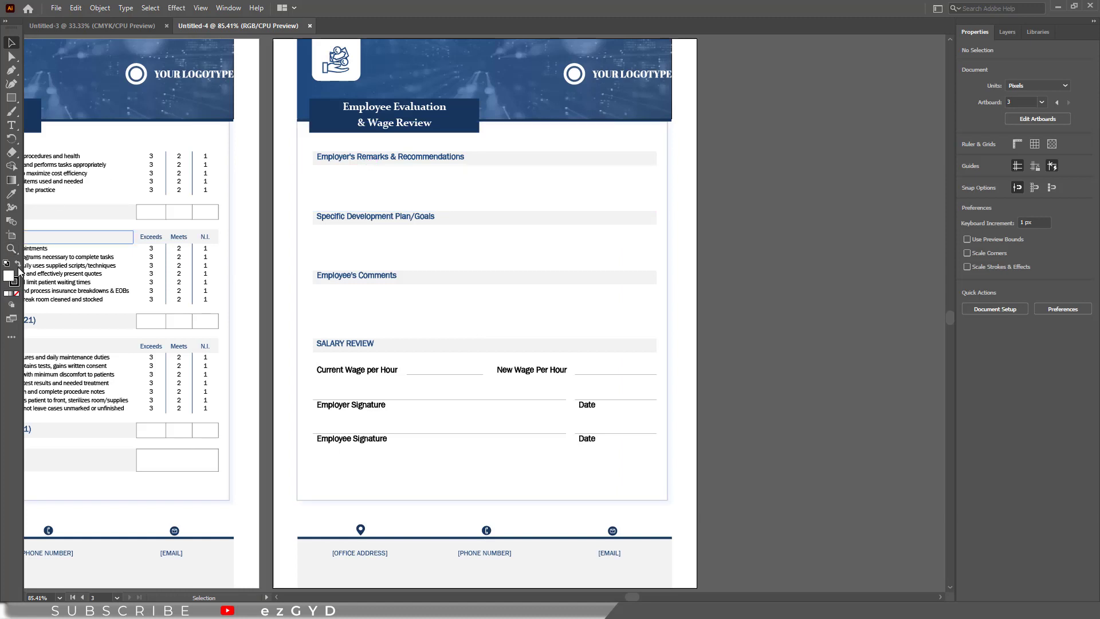
key(ctrl+minus)
key(ctrl+minus)
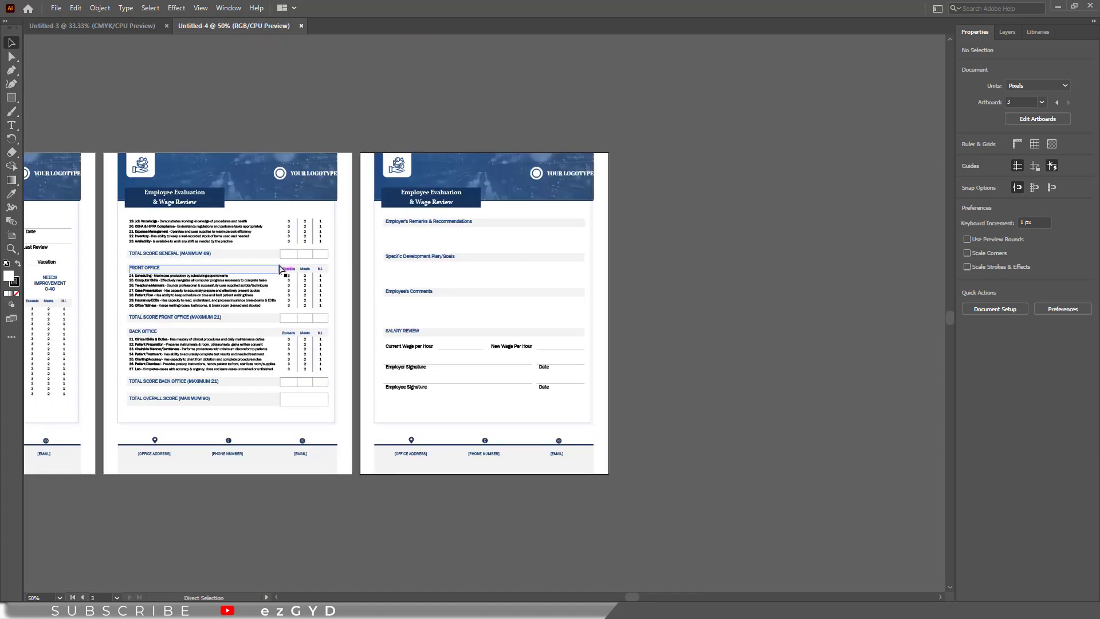
key(ctrl+minus)
drag(170, 161, 366, 160)
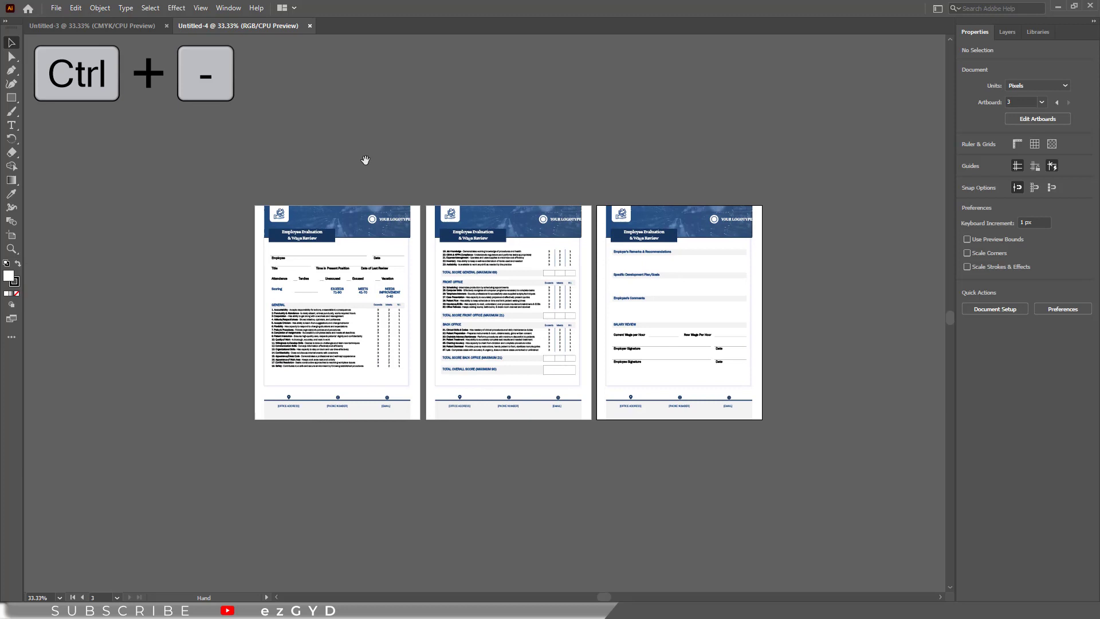
Step: In Untitled-3, embed the linked page image on artboard 1 and deselect it
click(86, 27)
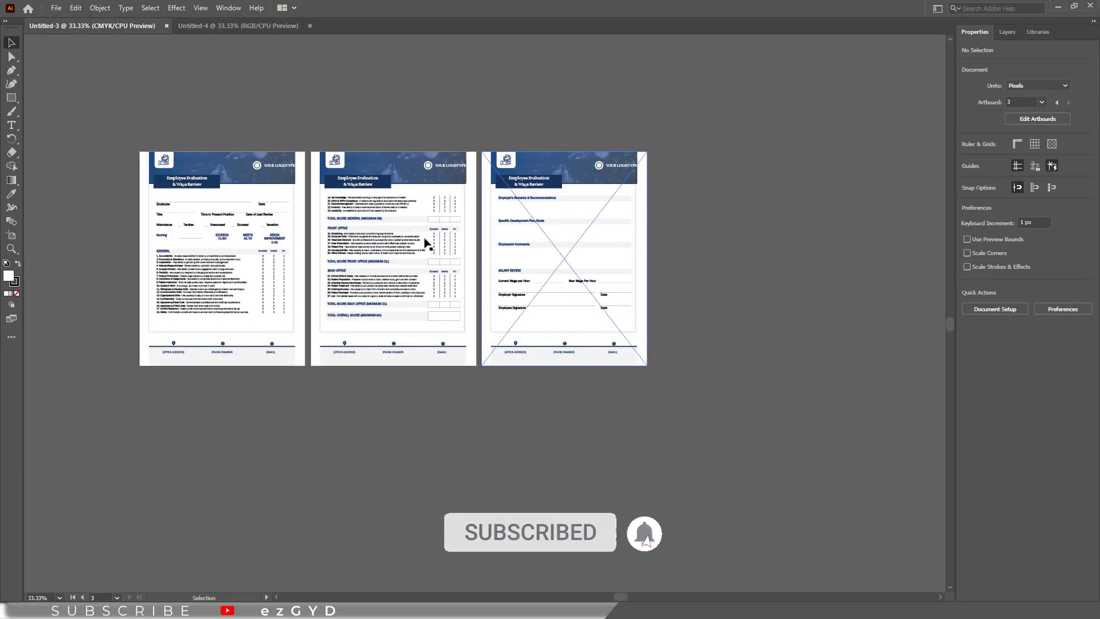
click(228, 177)
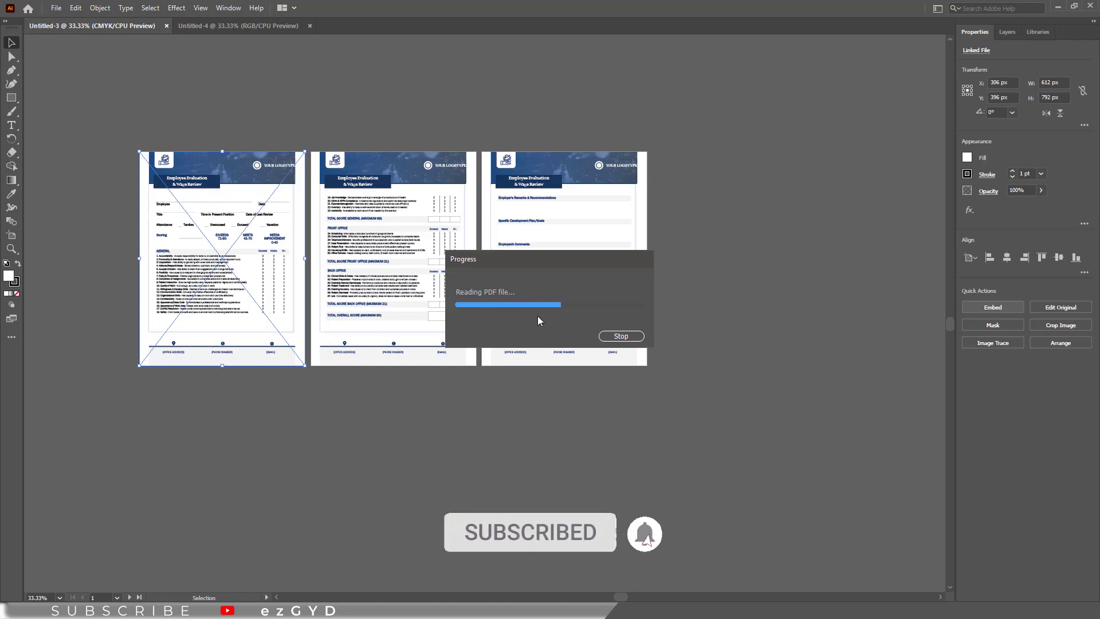
click(146, 113)
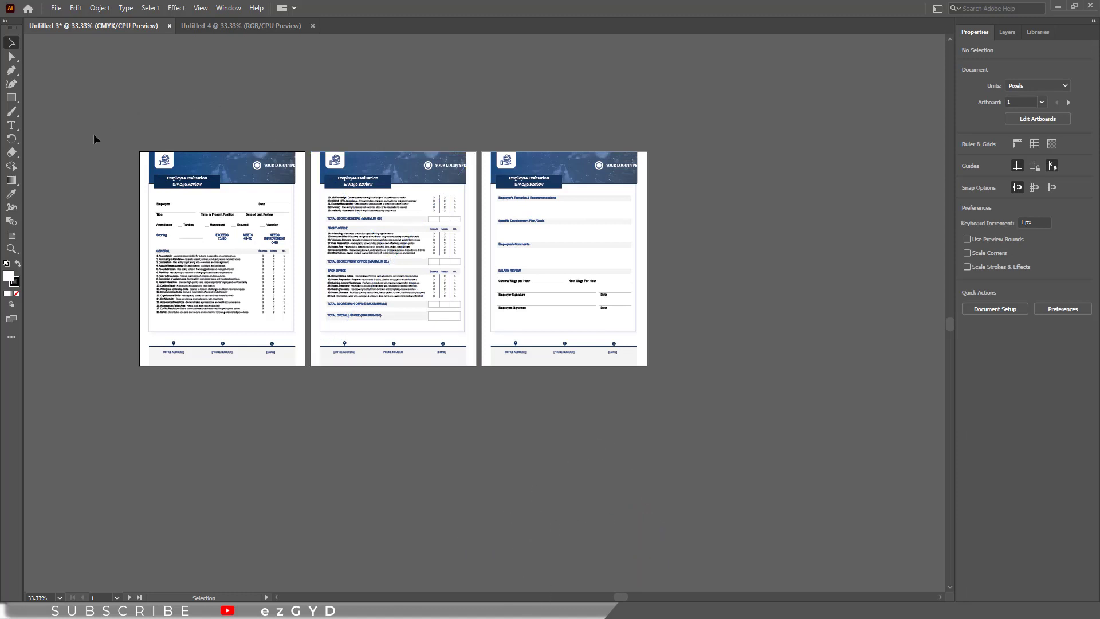
Step: Zoom into the first page header and ungroup the page's artwork
click(12, 249)
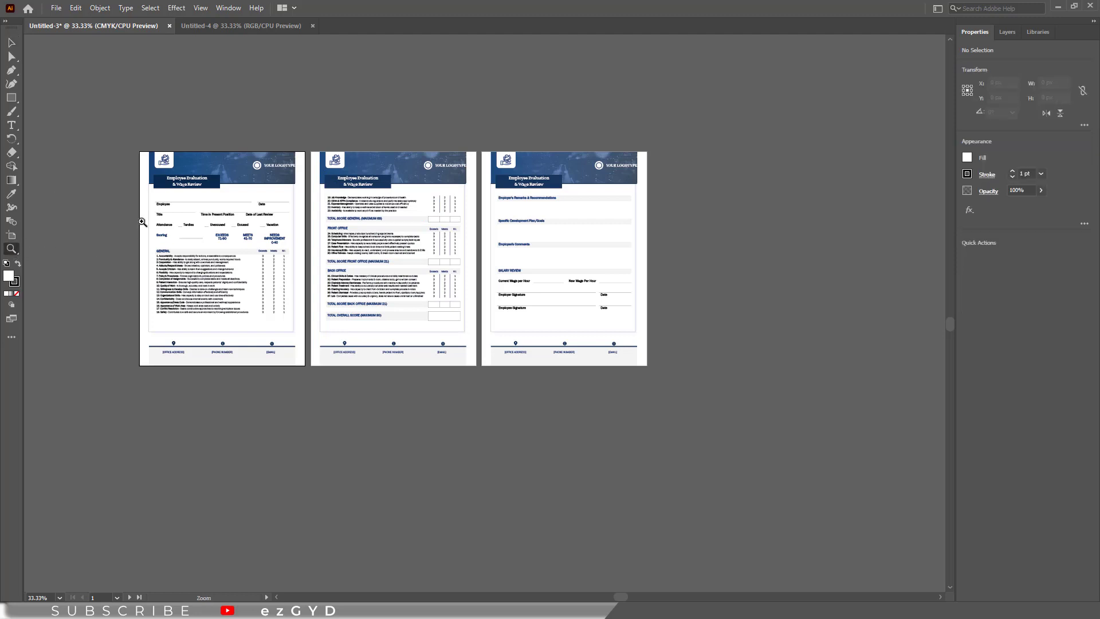
drag(213, 206, 320, 268)
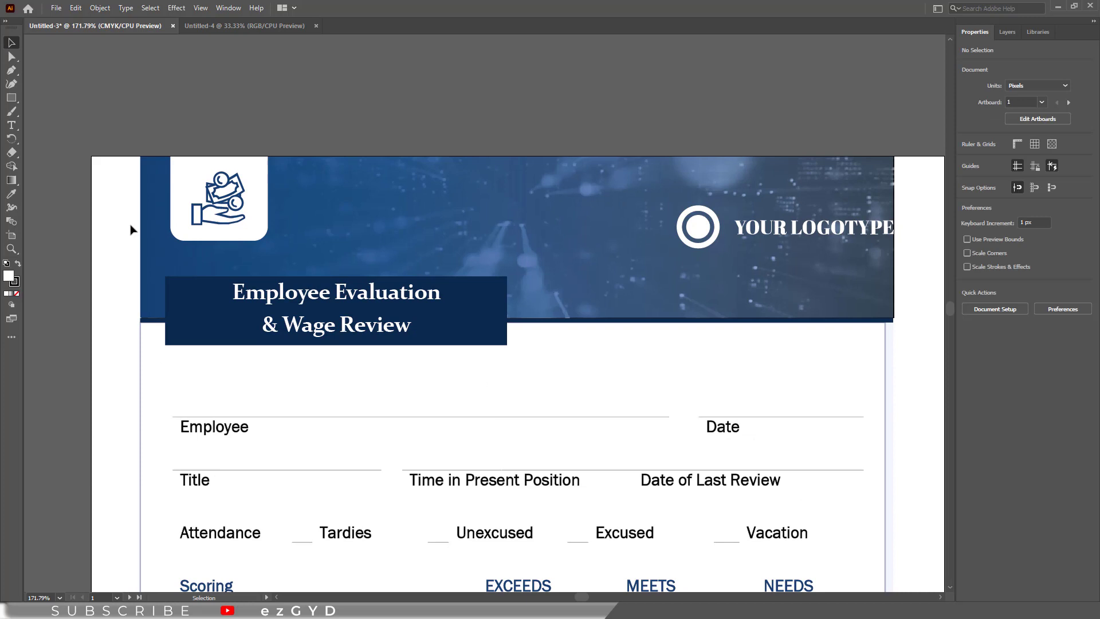
click(384, 263)
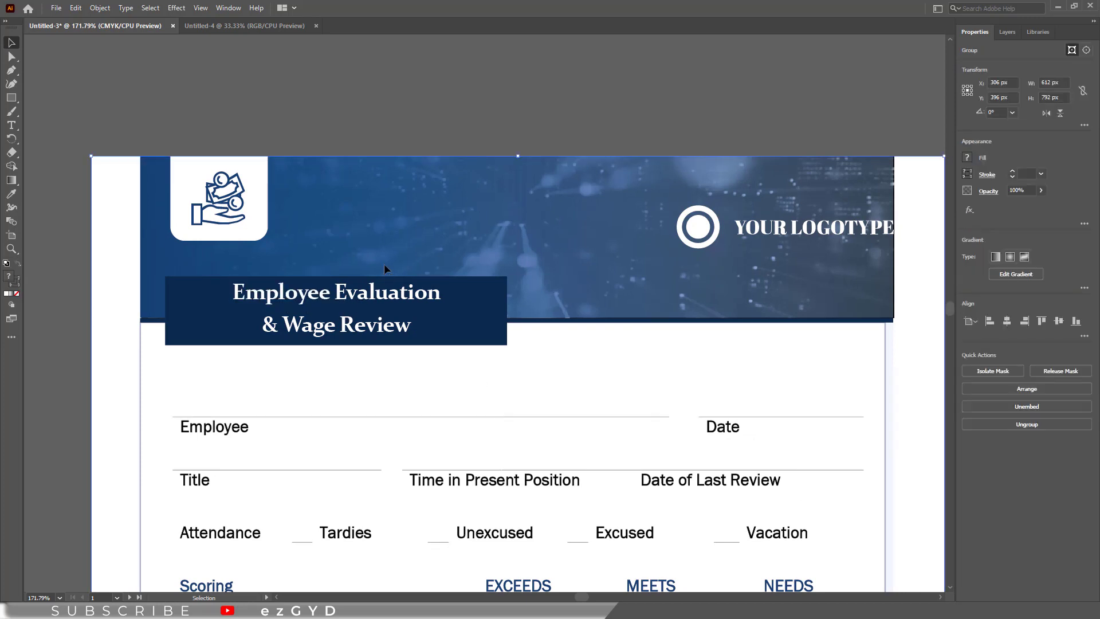
key(ctrl+0)
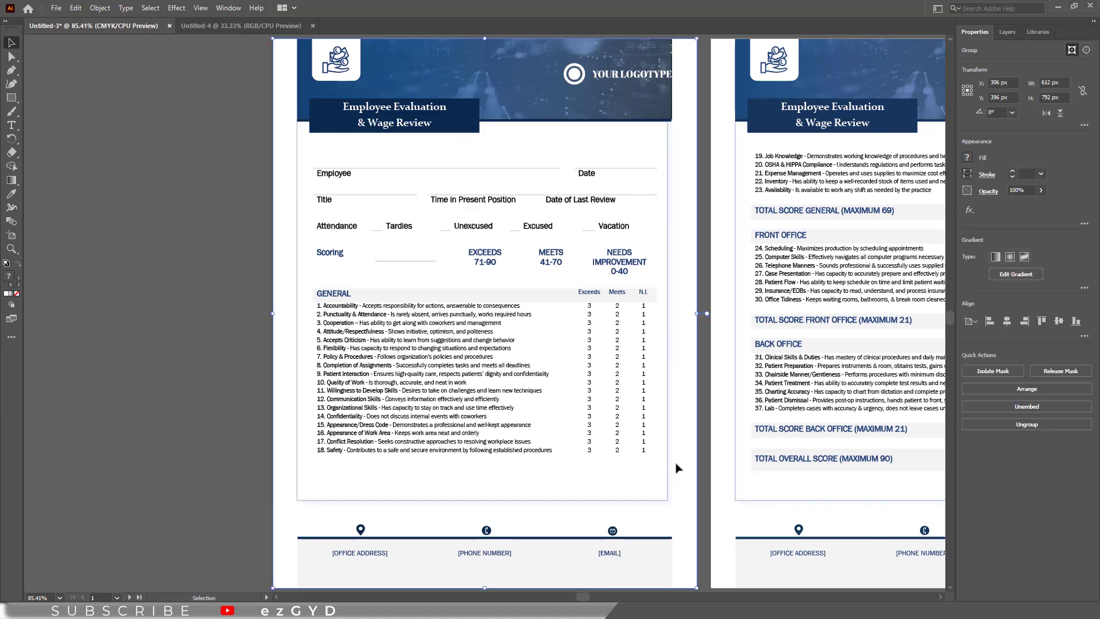
right_click(289, 152)
click(324, 246)
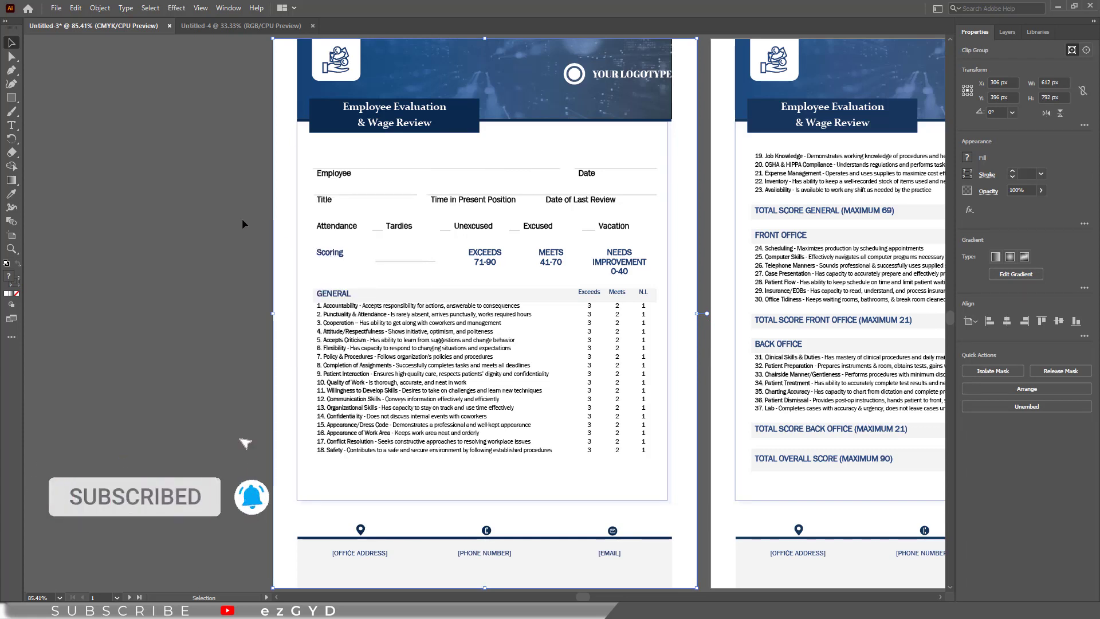
click(167, 210)
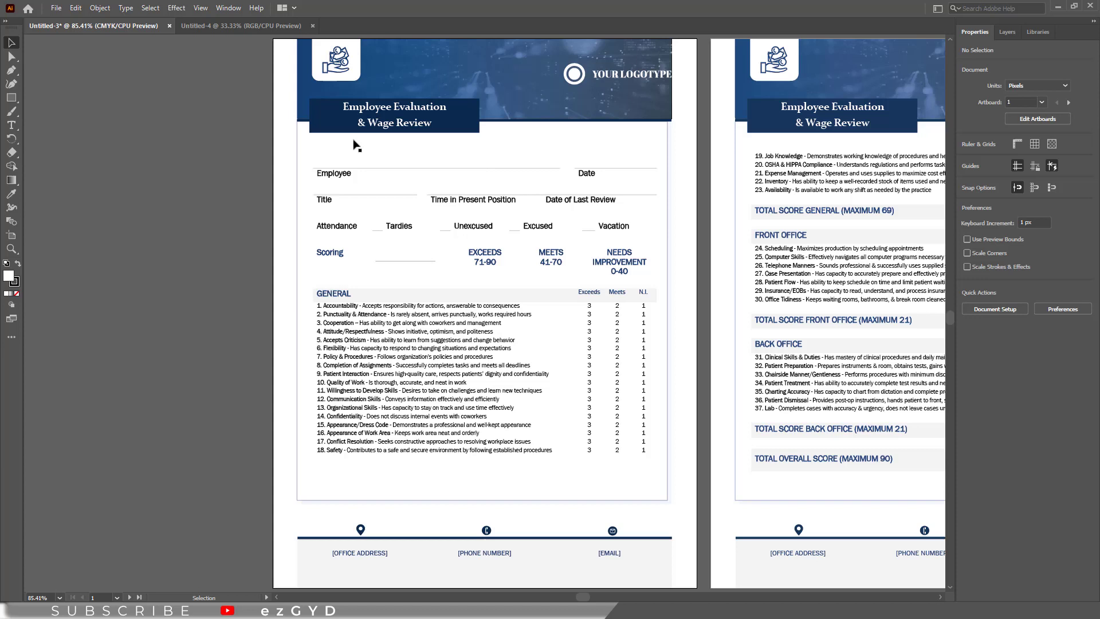
Step: Release both clipping masks on the first page's artwork
click(473, 125)
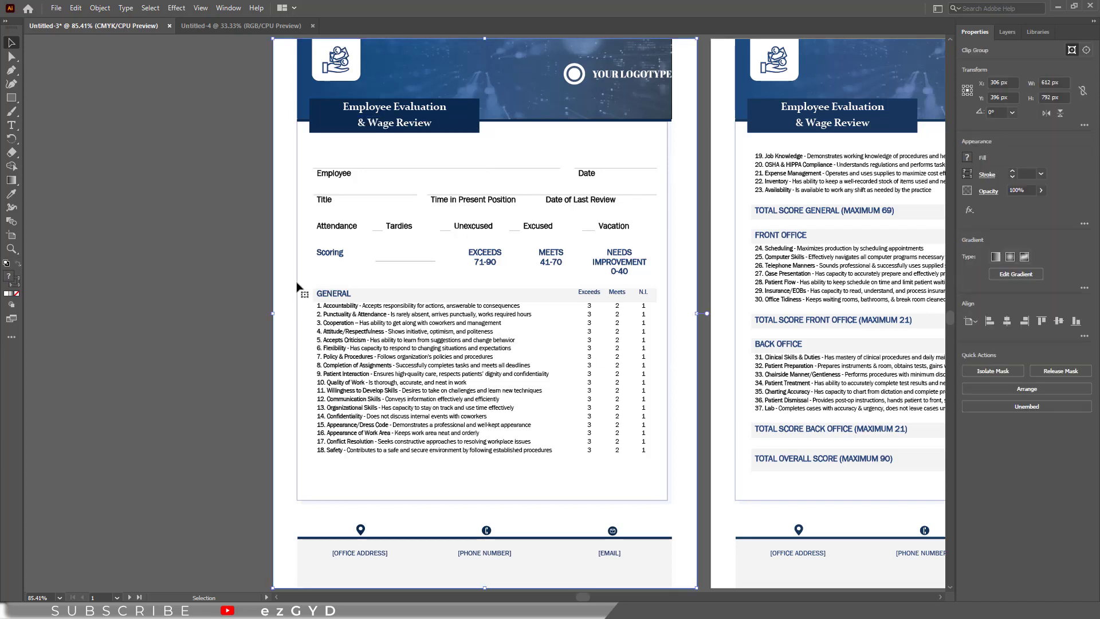
right_click(298, 255)
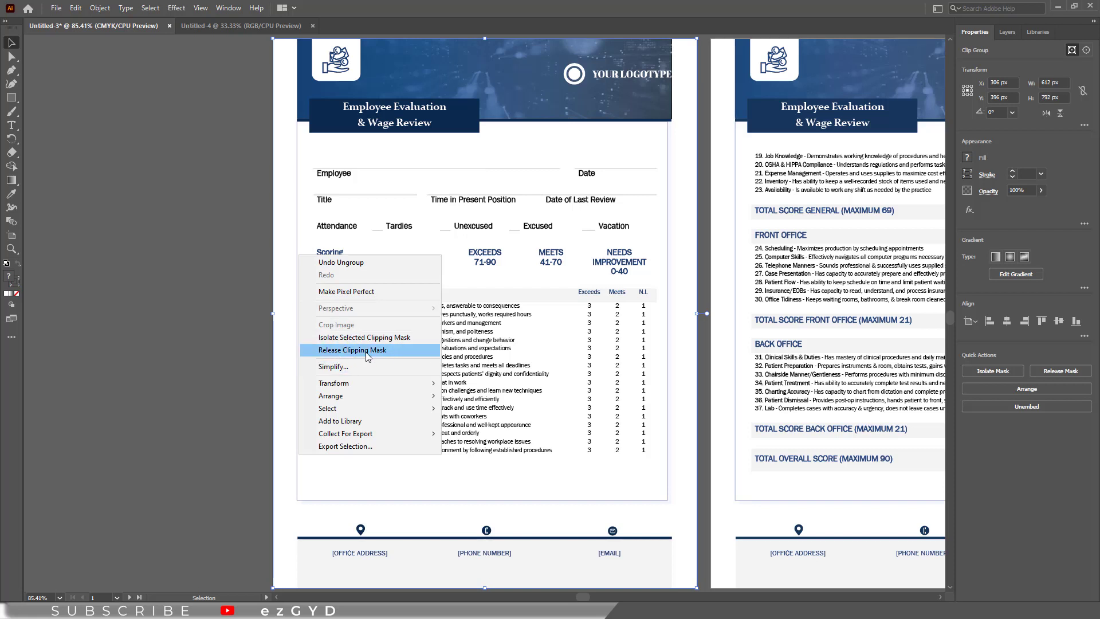
click(342, 350)
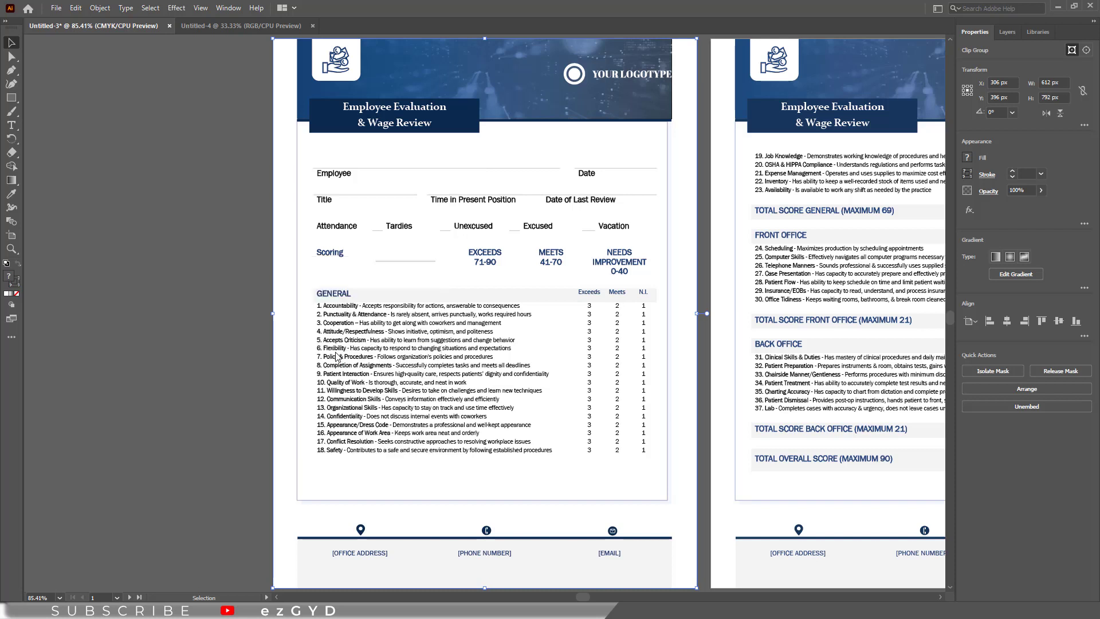
click(177, 160)
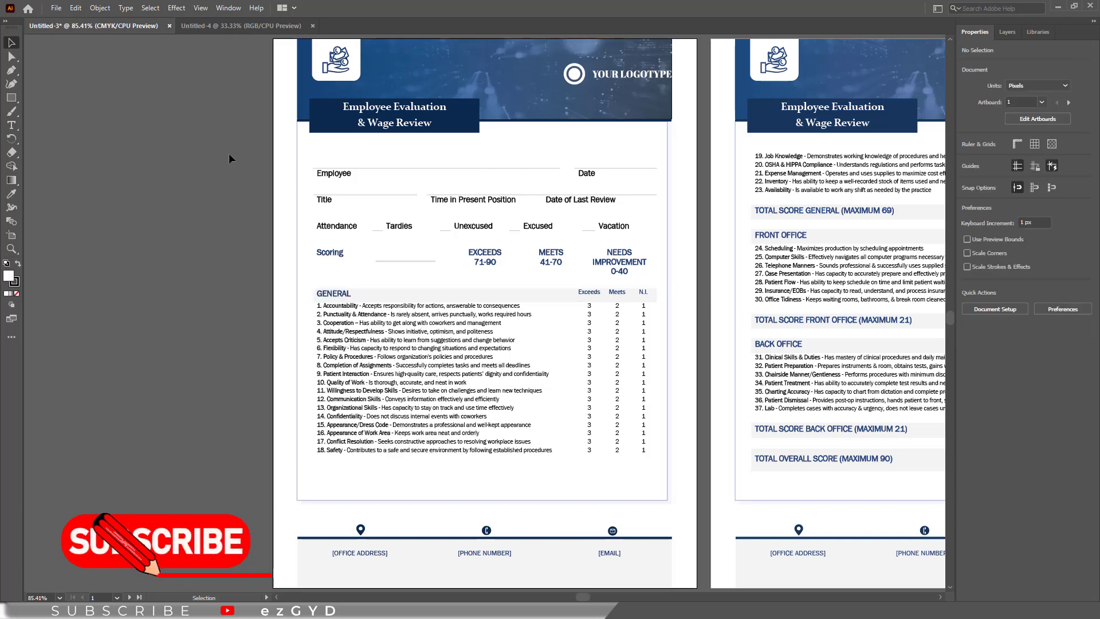
click(359, 82)
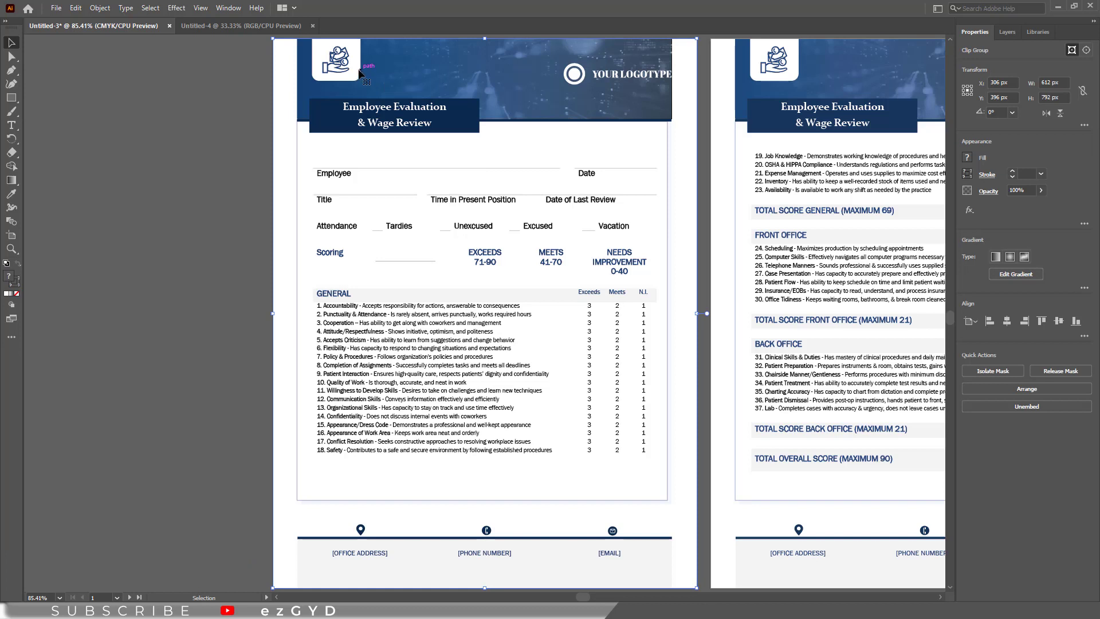
right_click(365, 70)
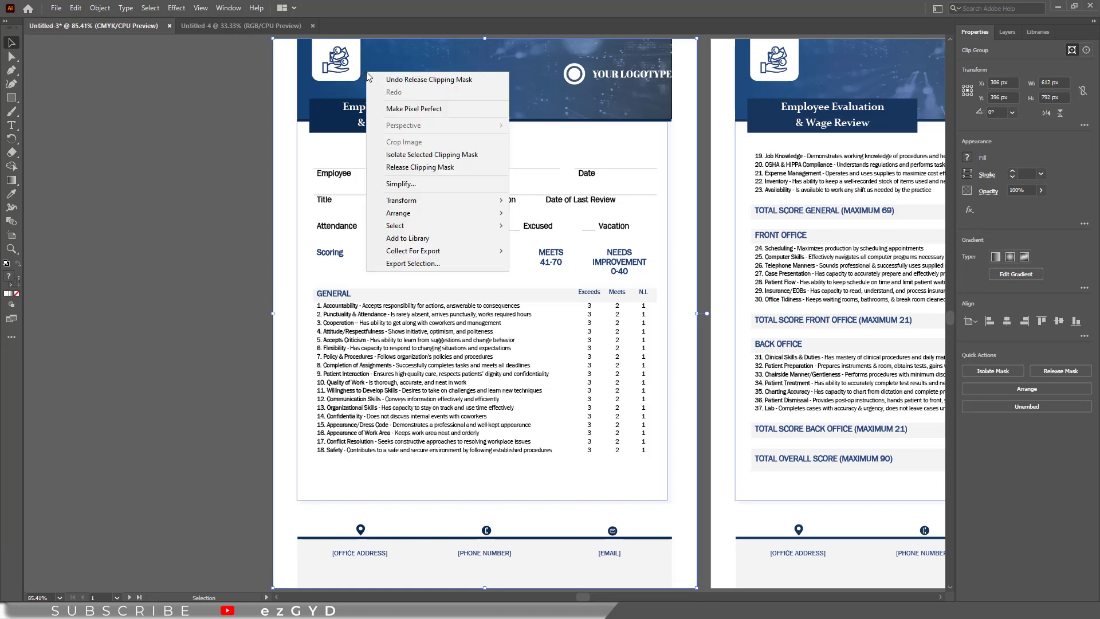
click(414, 168)
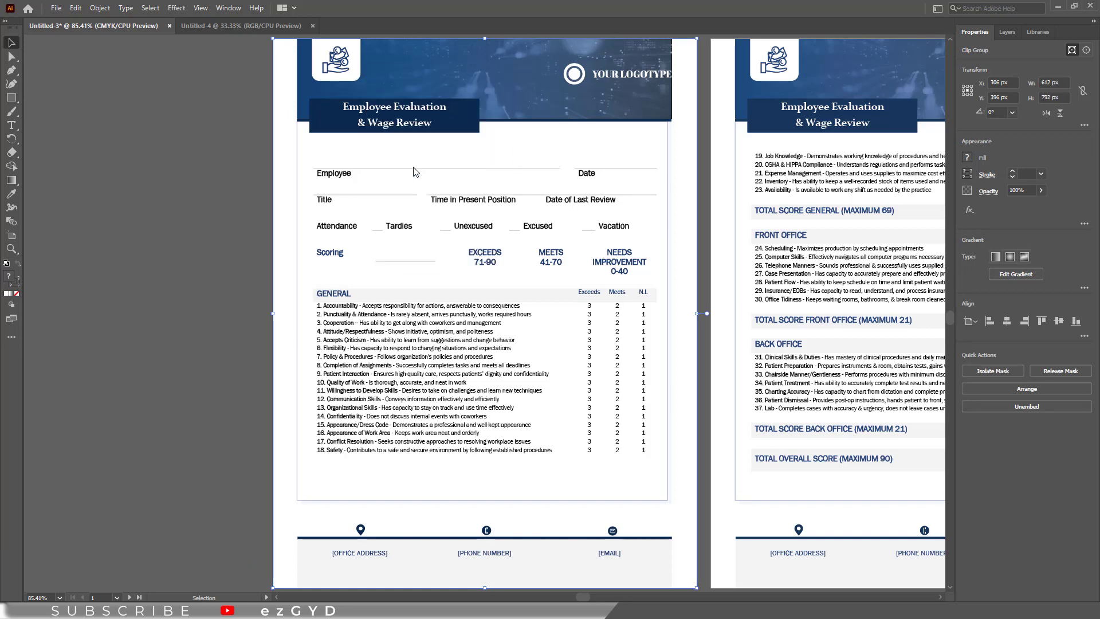
click(171, 126)
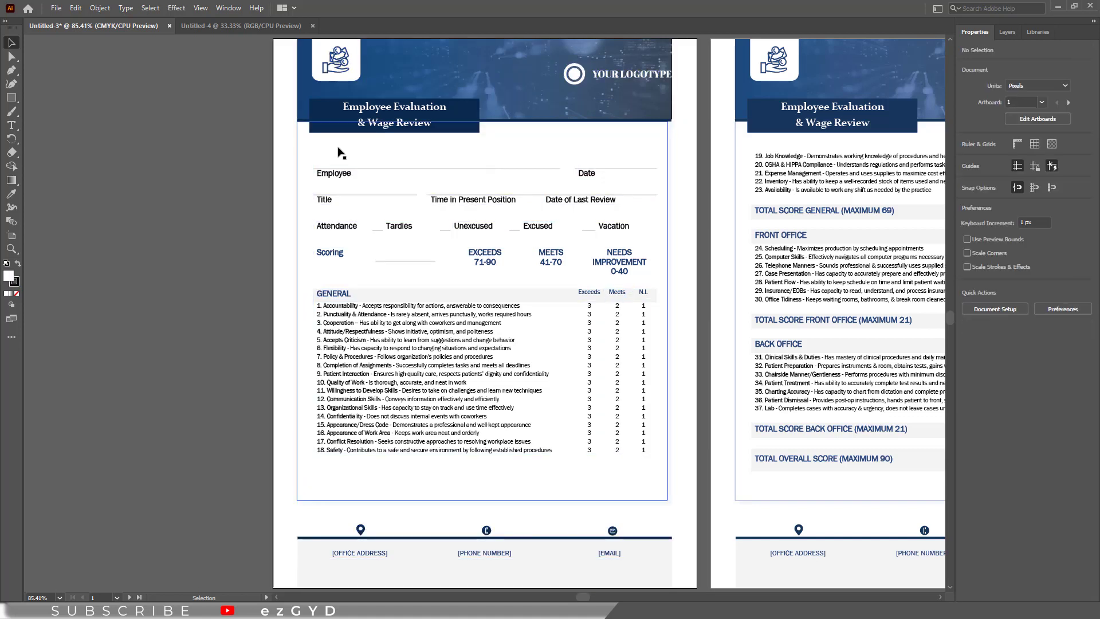
Step: Select the page background, blue header and logo box to confirm they are separate
click(303, 149)
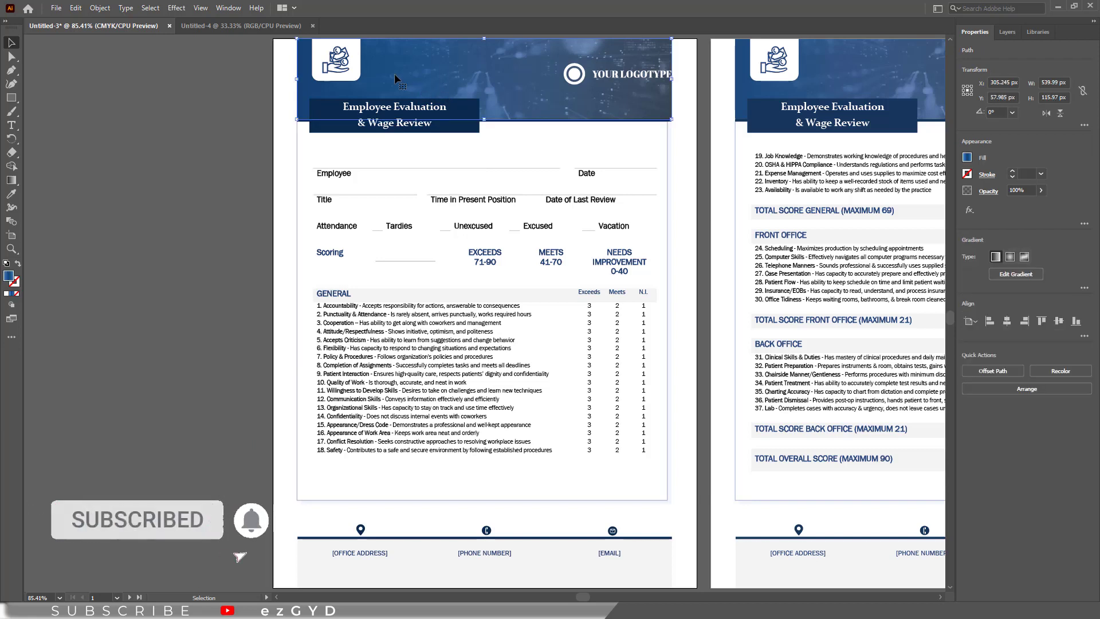
click(361, 65)
click(361, 62)
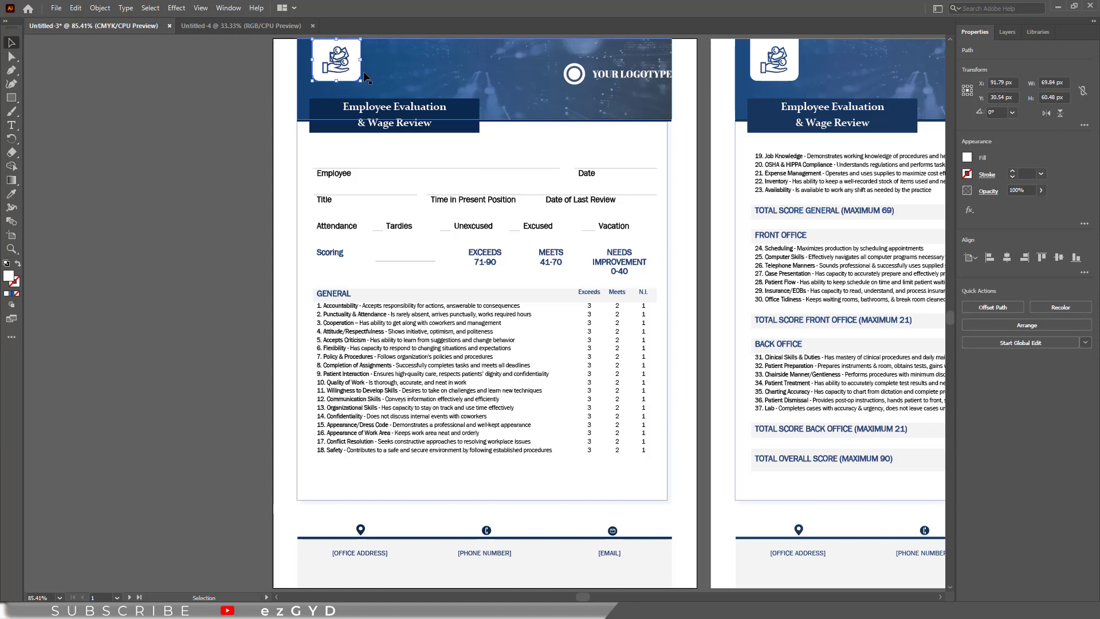
Step: Widen the white logo box, delete the Employee Evaluation & Wage Review title, and extend the box down
drag(363, 59, 548, 59)
click(275, 94)
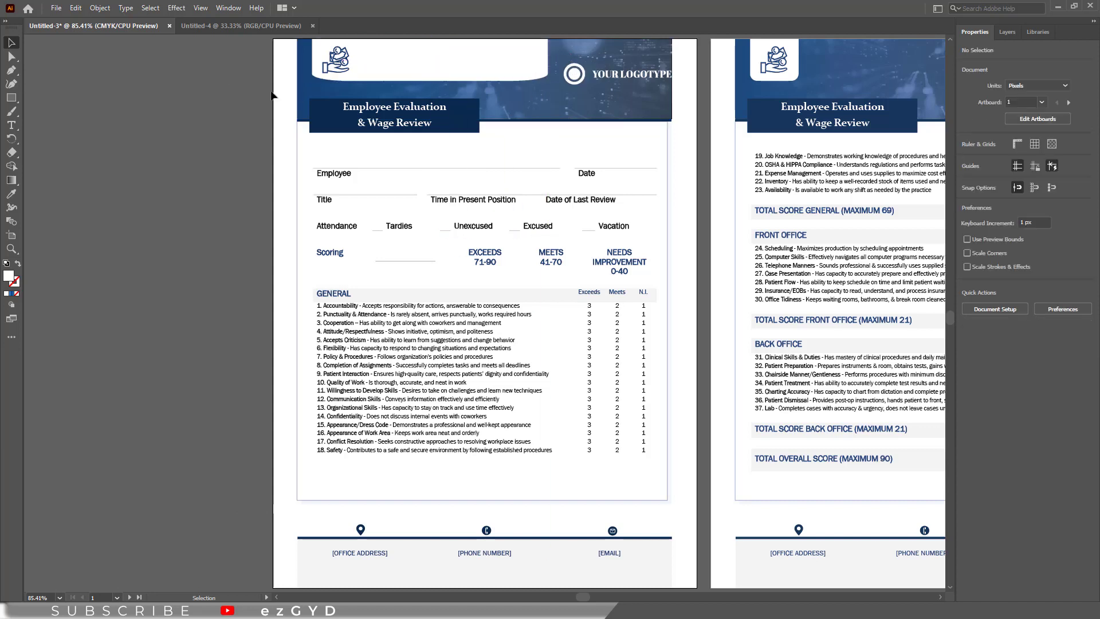
click(463, 112)
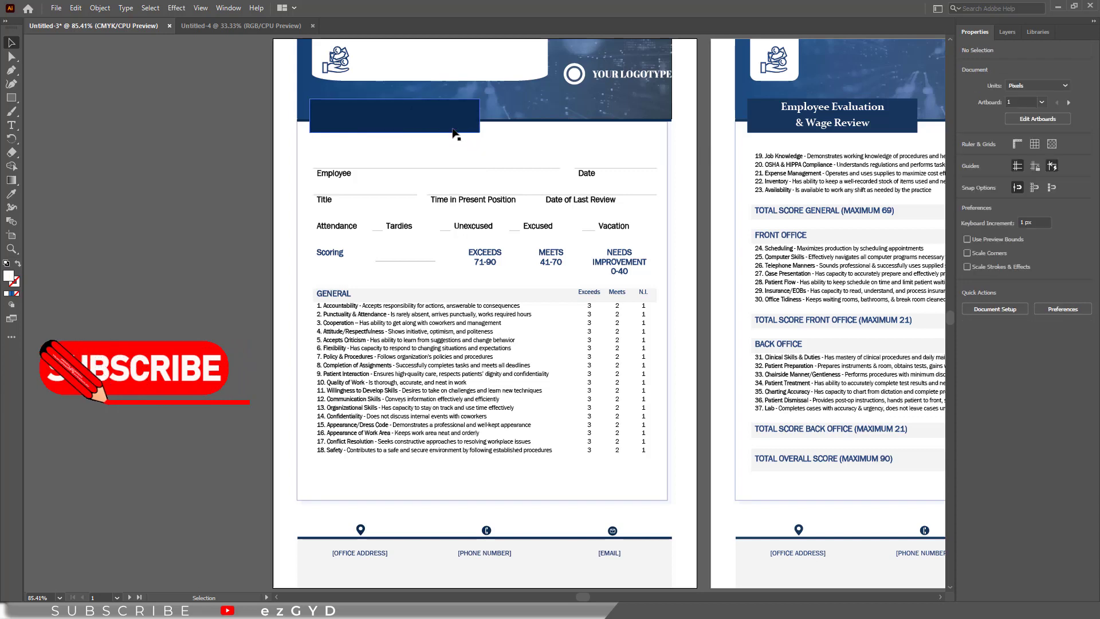
key(Delete)
click(430, 71)
drag(430, 80, 439, 135)
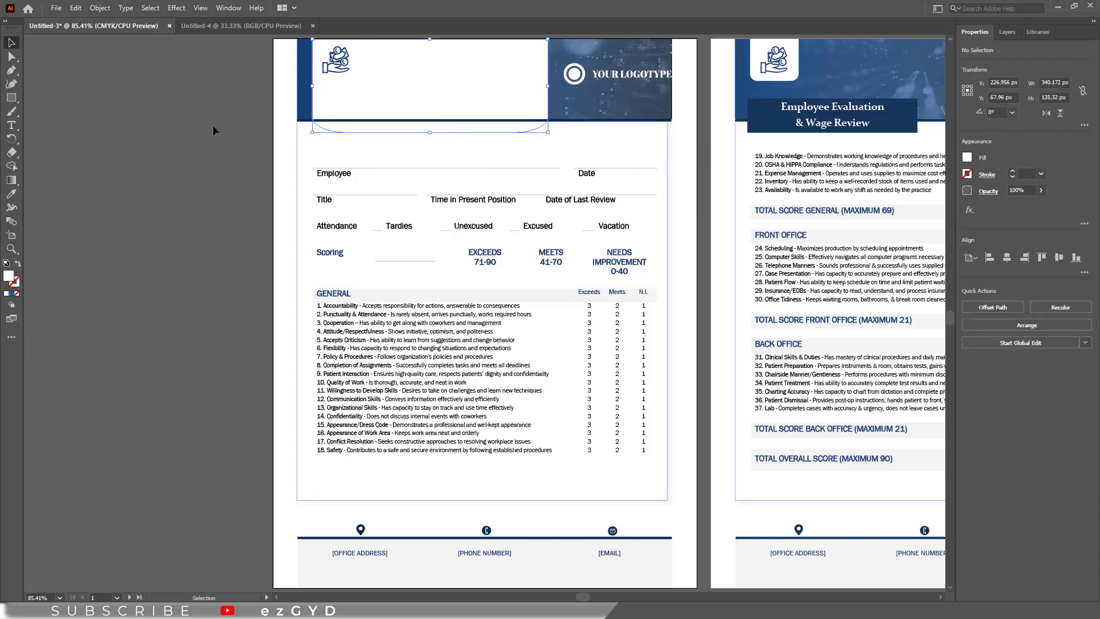
click(213, 131)
Step: Delete the YOUR LOGOTYPE text and the blue tint over the header photo
click(576, 80)
key(Delete)
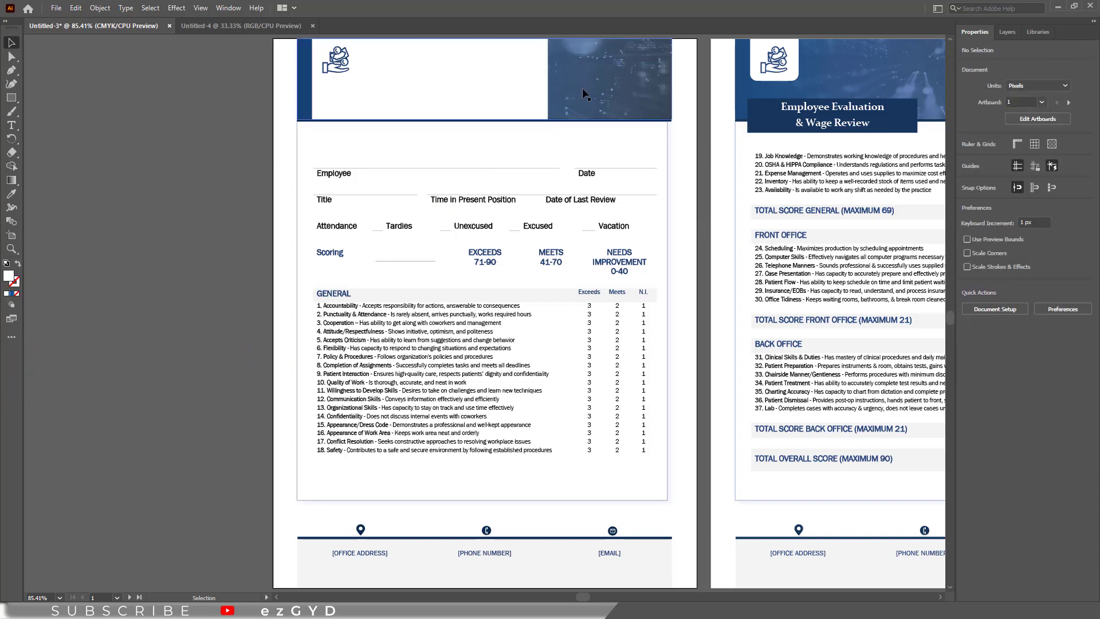
key(Delete)
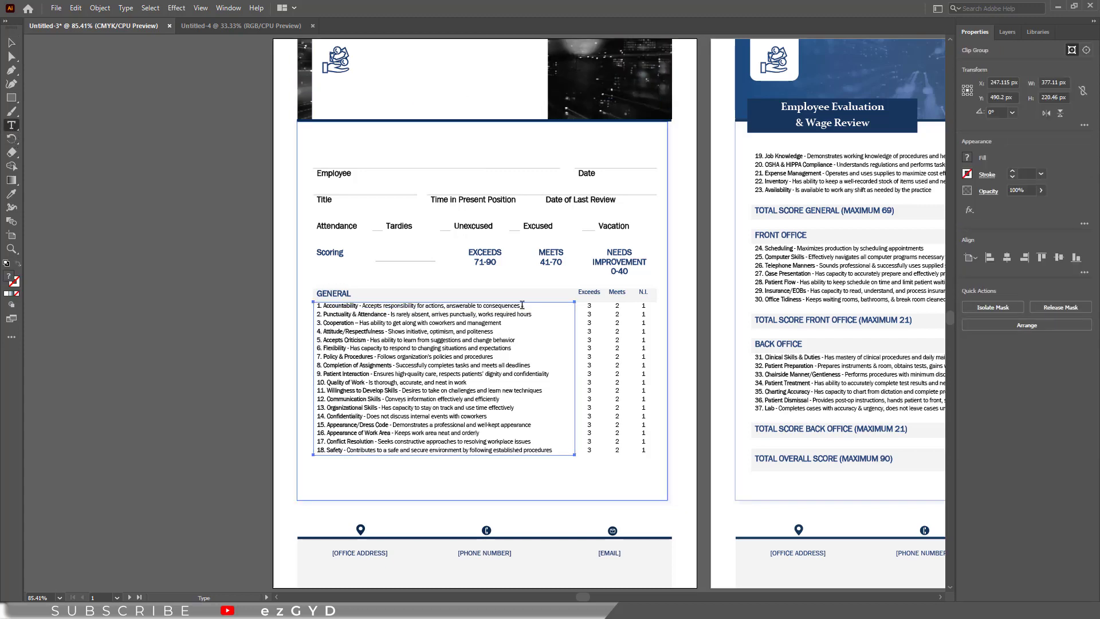
Step: Shorten GENERAL item 1 to 'Accountability - Accepts responsibility' and fit the page in view
click(11, 248)
drag(301, 269, 564, 359)
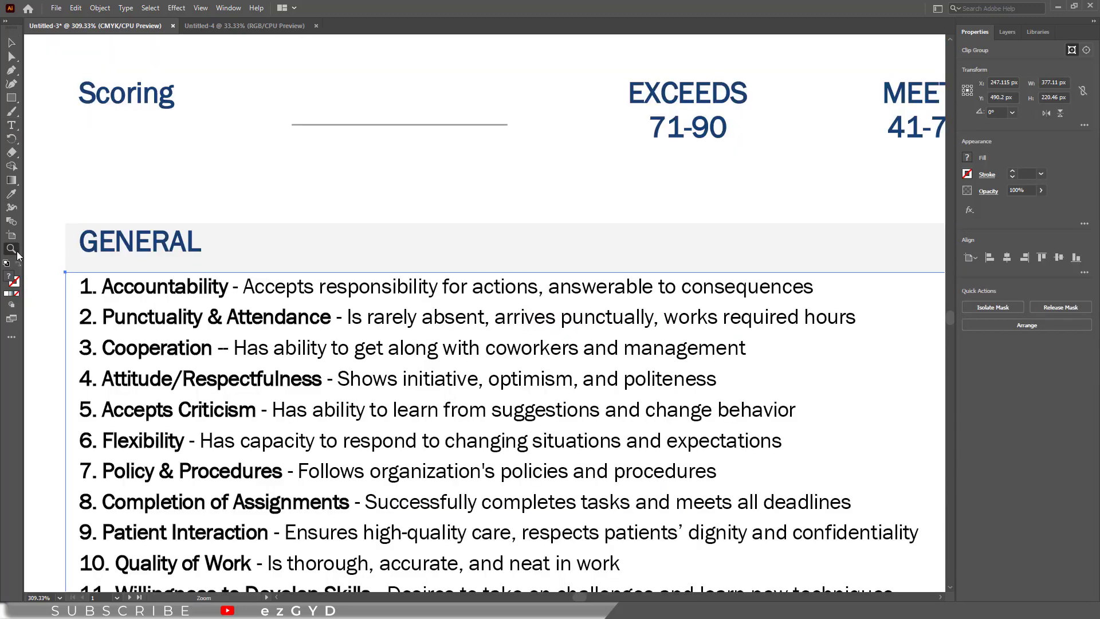
click(10, 127)
click(813, 285)
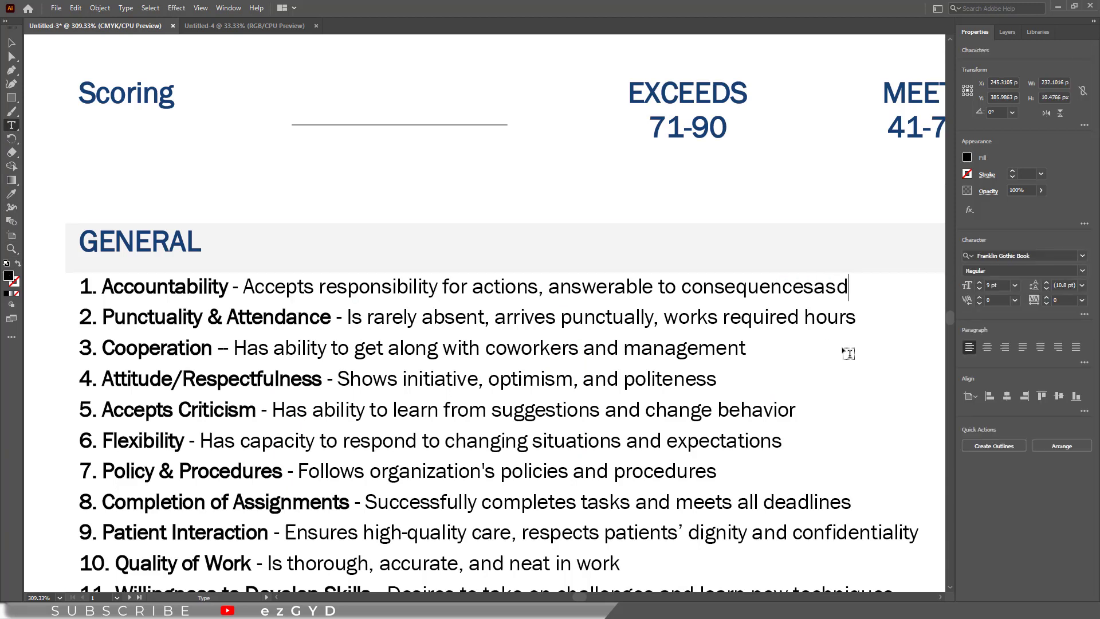
key(BackSpace)
key(BackSpace)
key(BackSpace)
key(BackSpace)
key(BackSpace)
key(BackSpace)
key(BackSpace)
key(BackSpace)
key(BackSpace)
key(BackSpace)
key(BackSpace)
key(BackSpace)
key(BackSpace)
key(BackSpace)
key(BackSpace)
key(BackSpace)
key(BackSpace)
key(BackSpace)
key(BackSpace)
key(BackSpace)
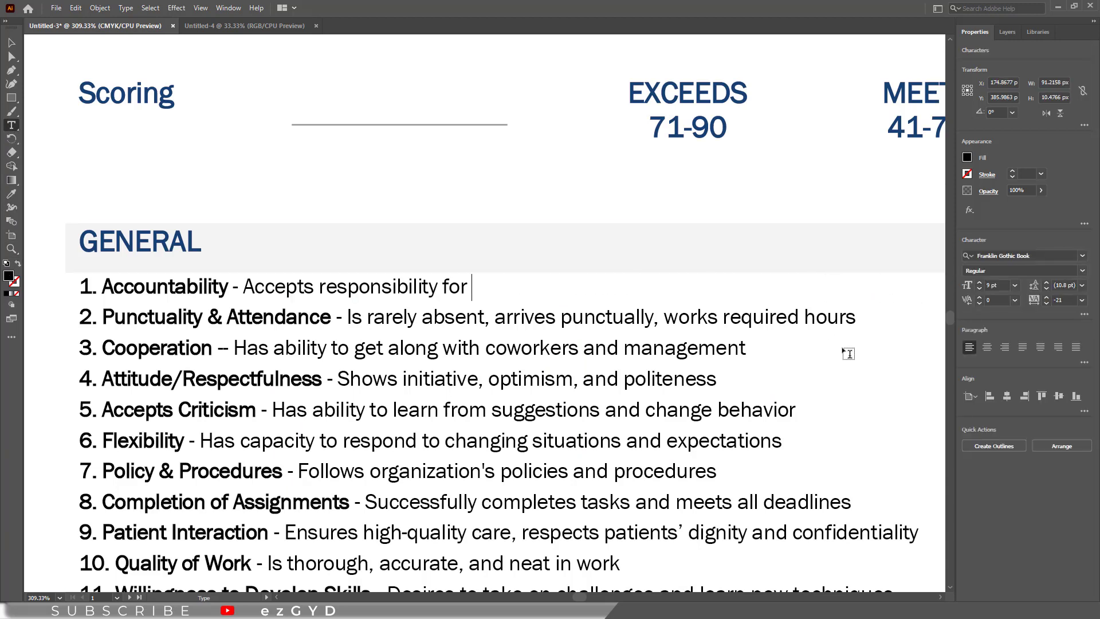
key(Escape)
key(ctrl+0)
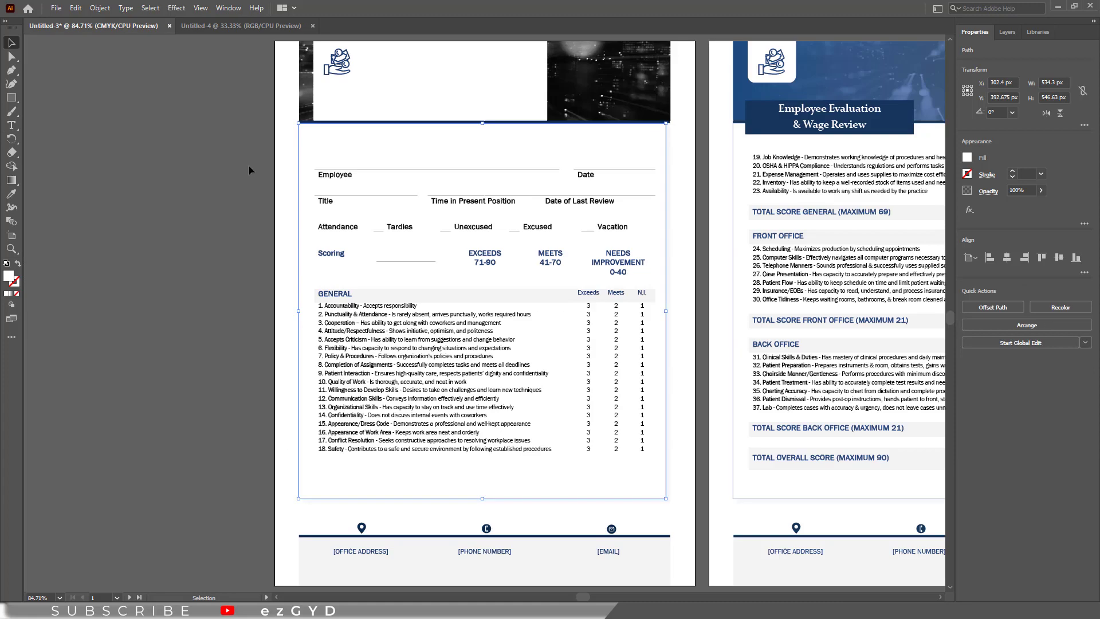
scroll(189, 138, up, 2)
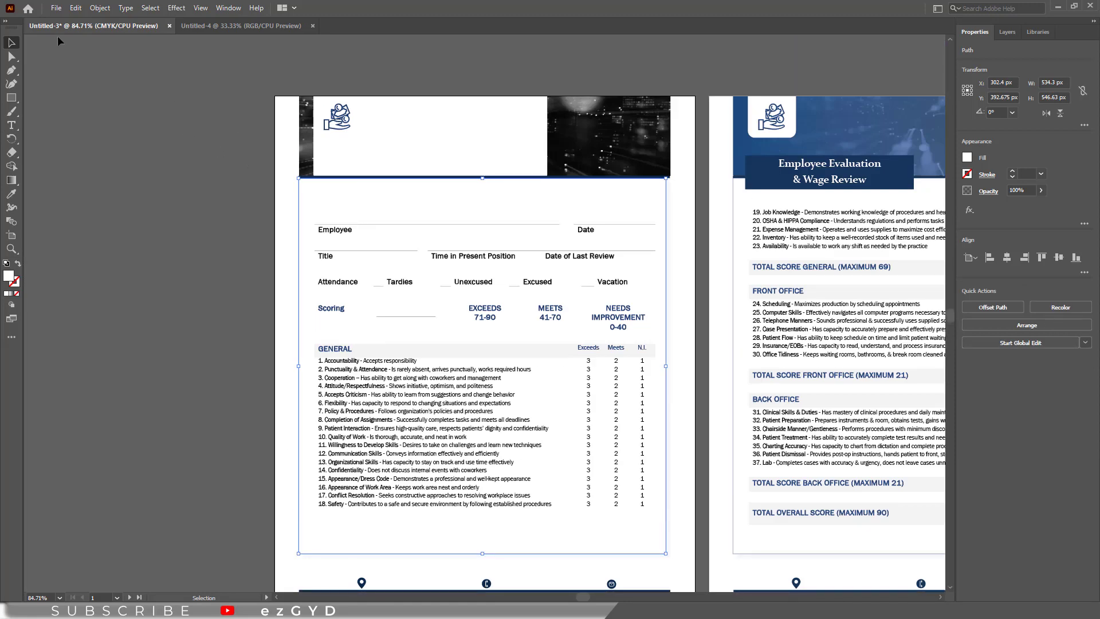
Step: Save the document as New.pdf in Documents with default PDF settings, then select it in File Explorer
click(56, 8)
click(88, 104)
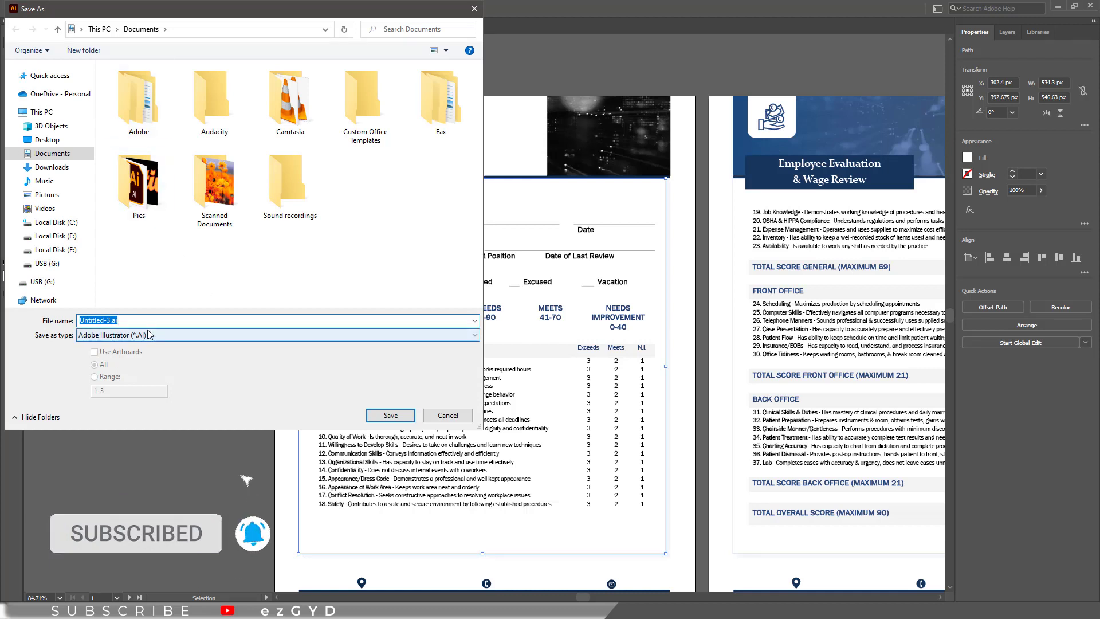
text(New)
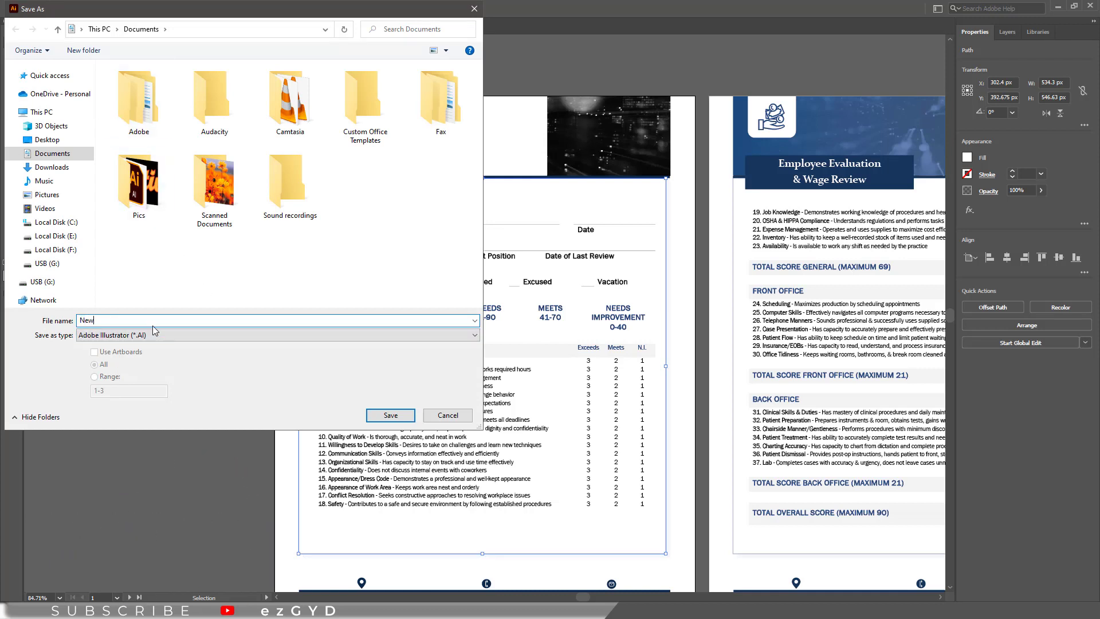
click(153, 335)
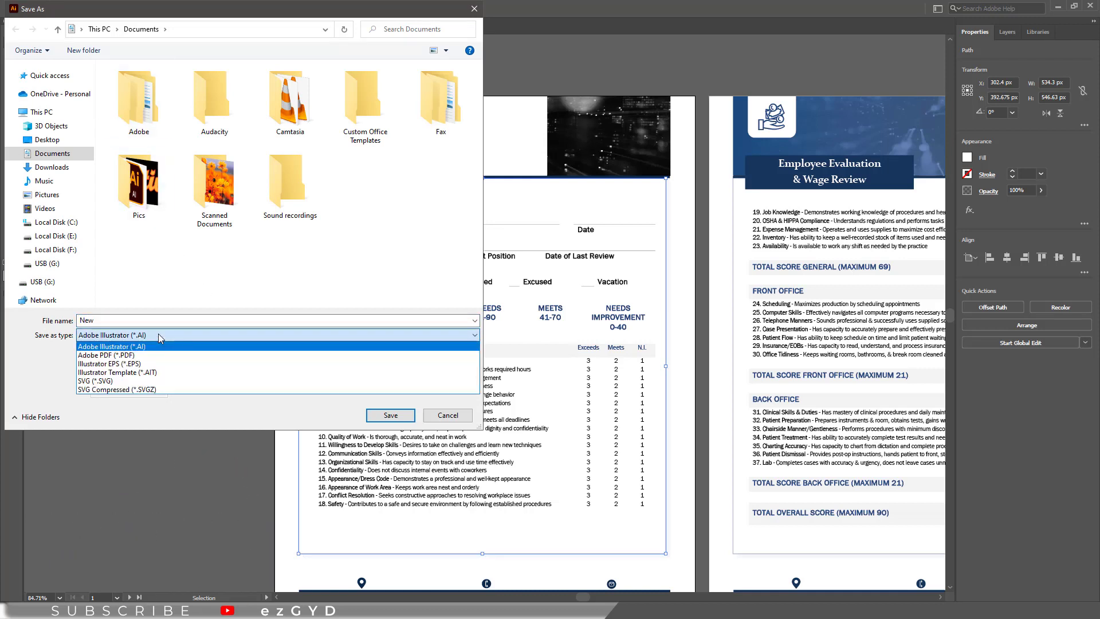
click(129, 357)
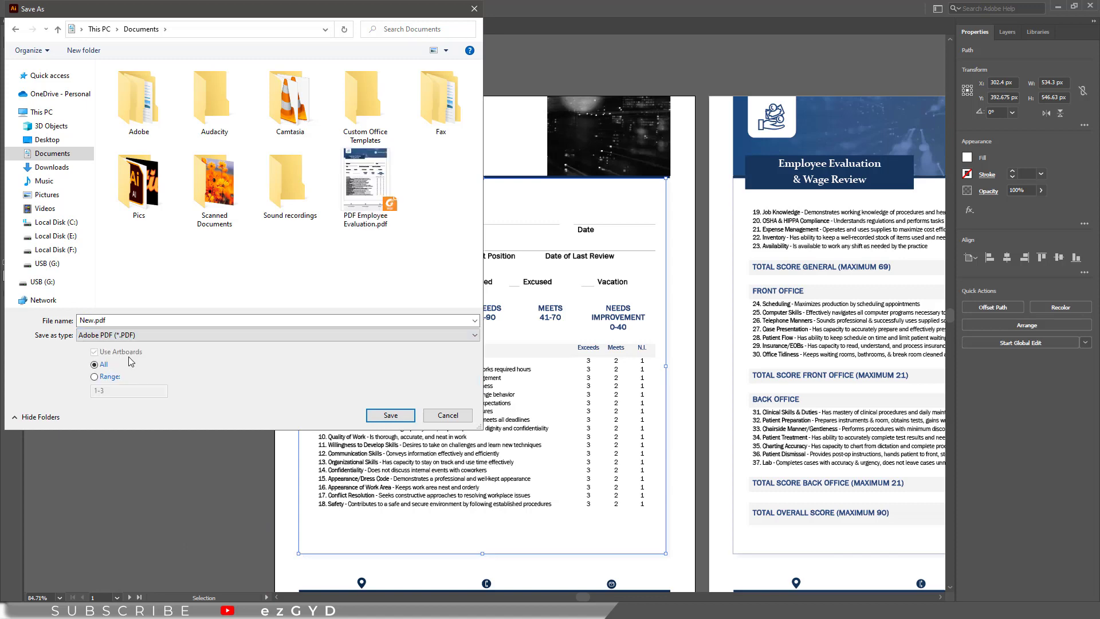
click(388, 417)
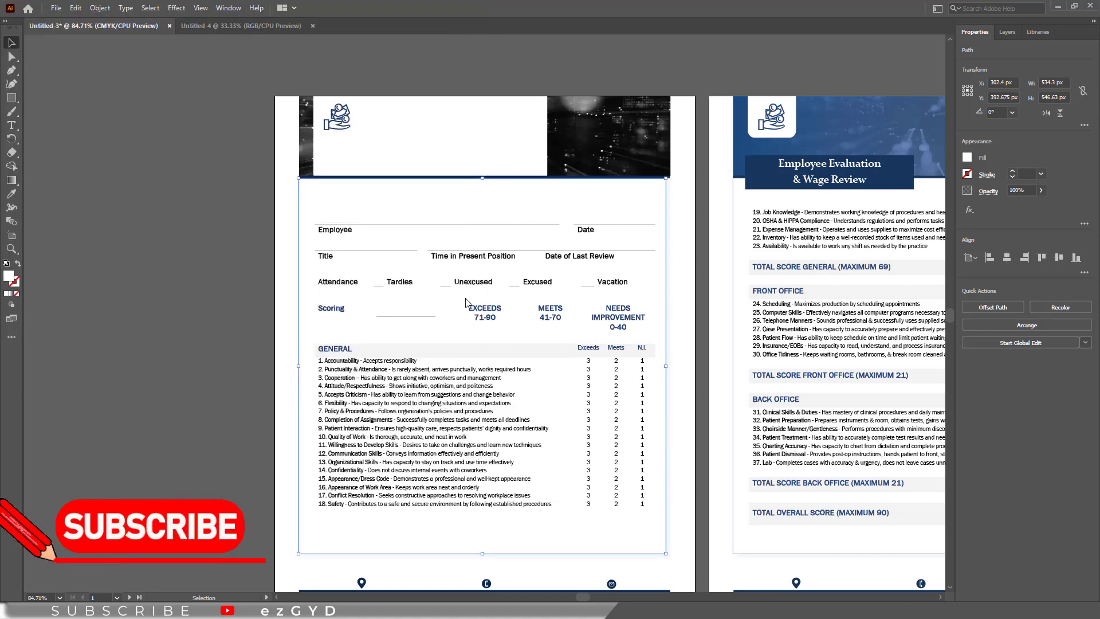
drag(645, 248, 207, 125)
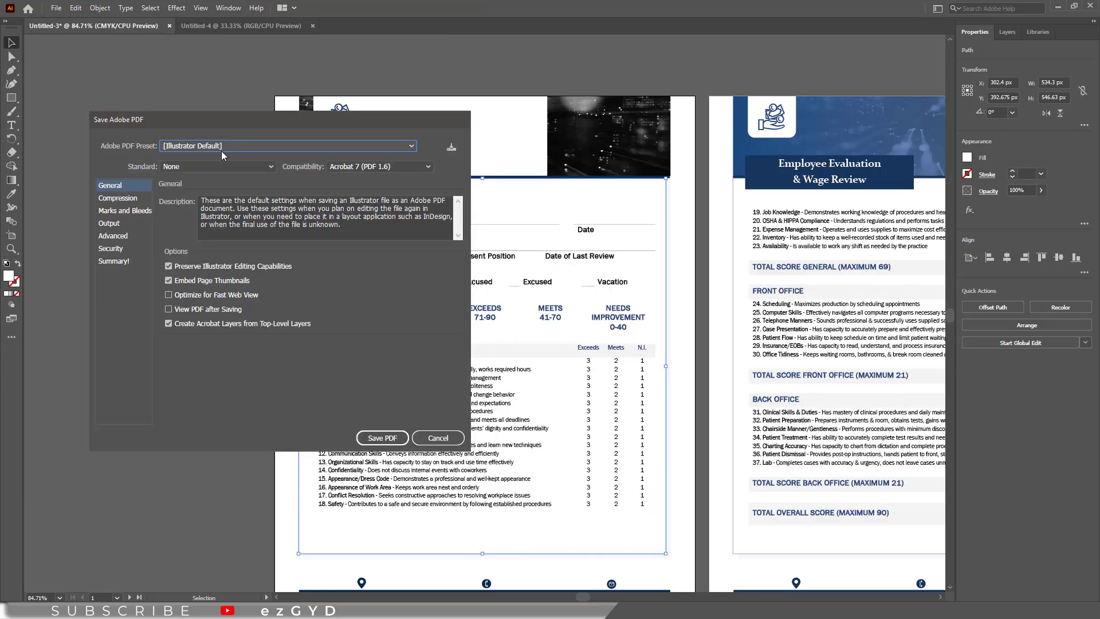
click(394, 438)
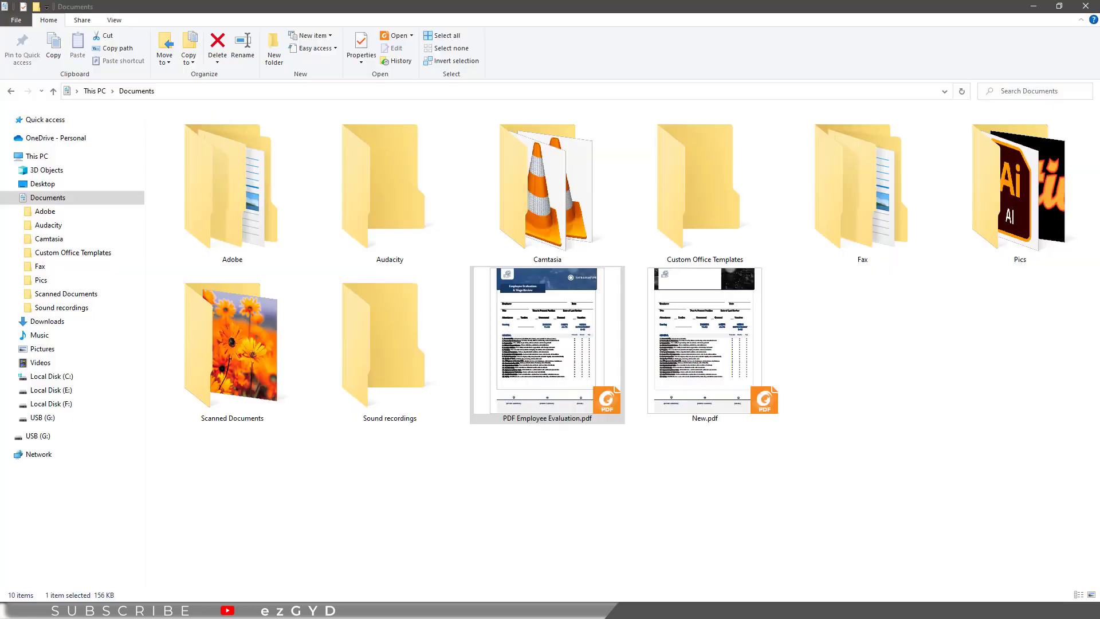
click(717, 392)
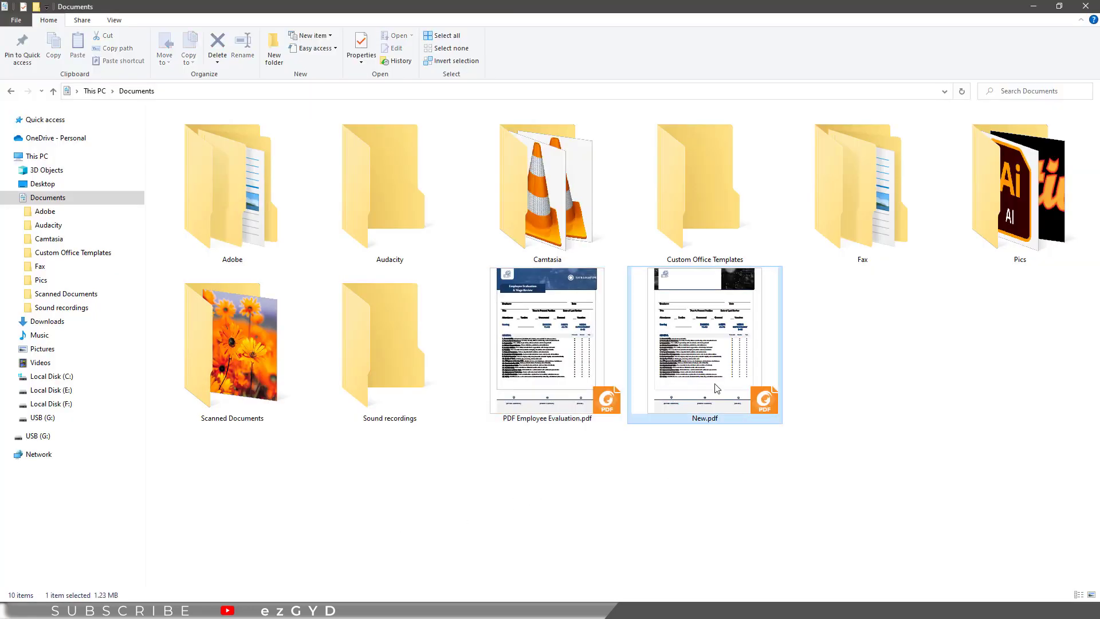
click(730, 482)
Step: Open New.pdf in Foxit at actual size and compare it against the original evaluation PDF
click(696, 385)
double_click(696, 385)
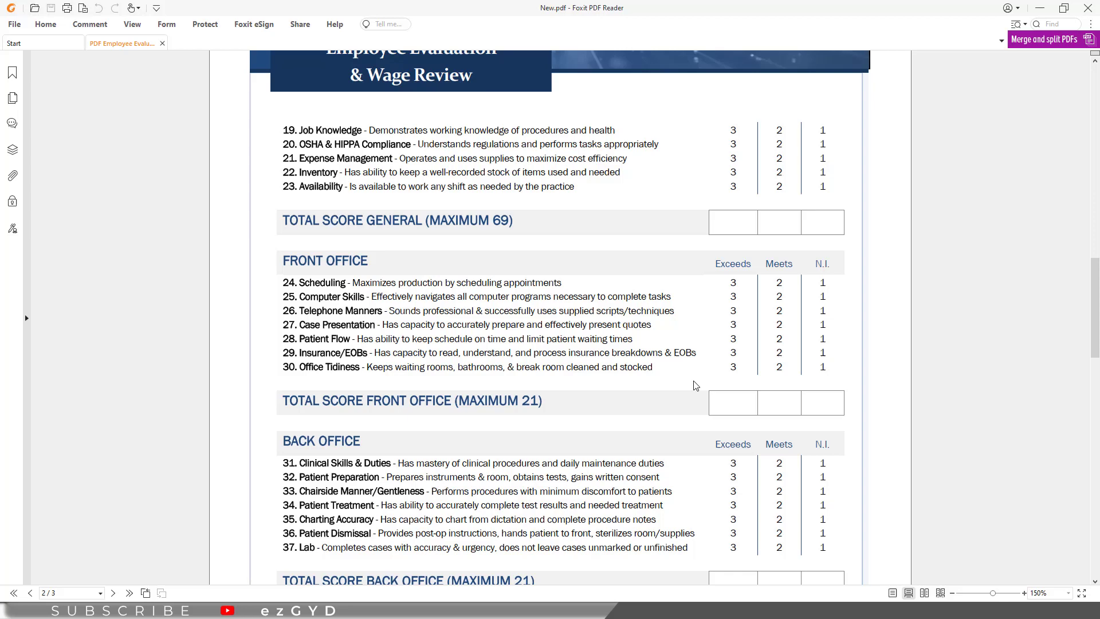
key(ctrl+1)
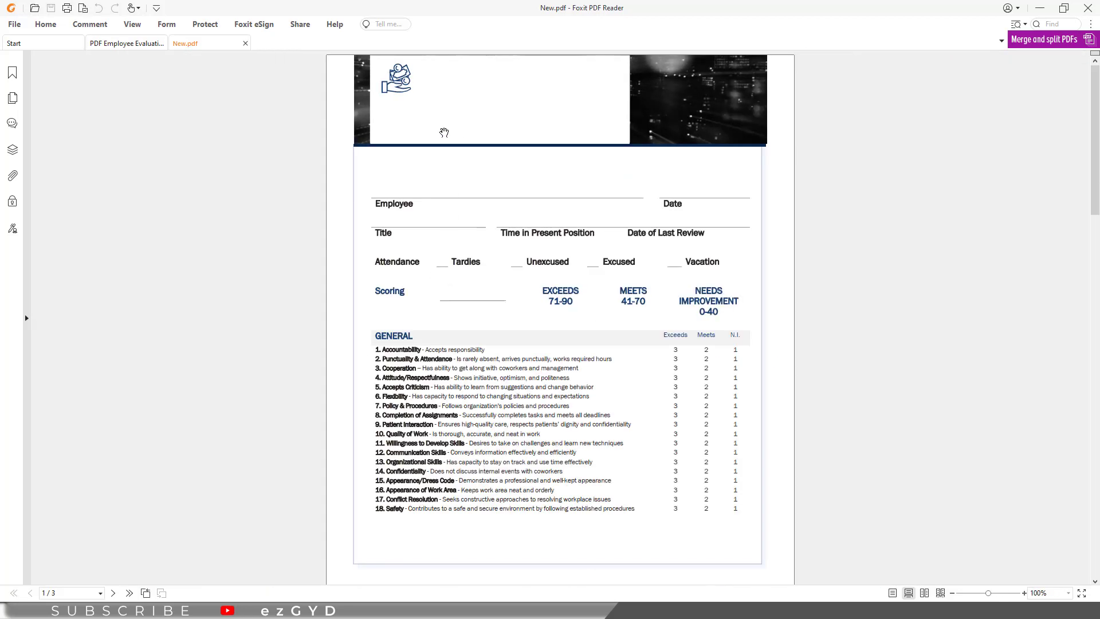
click(127, 43)
scroll(401, 287, up, 10)
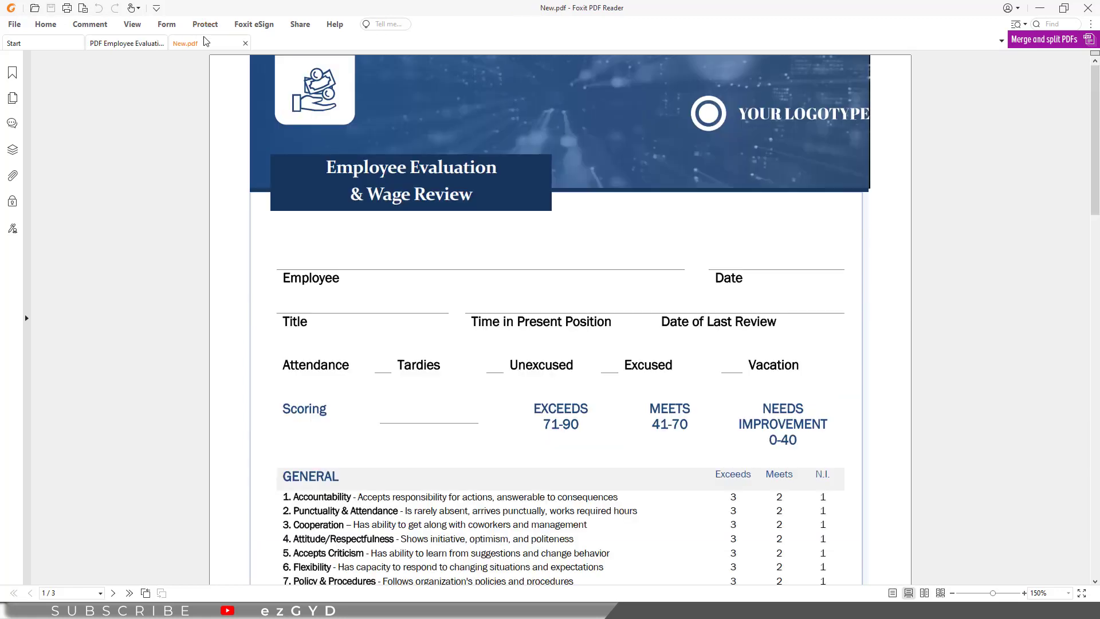
click(185, 43)
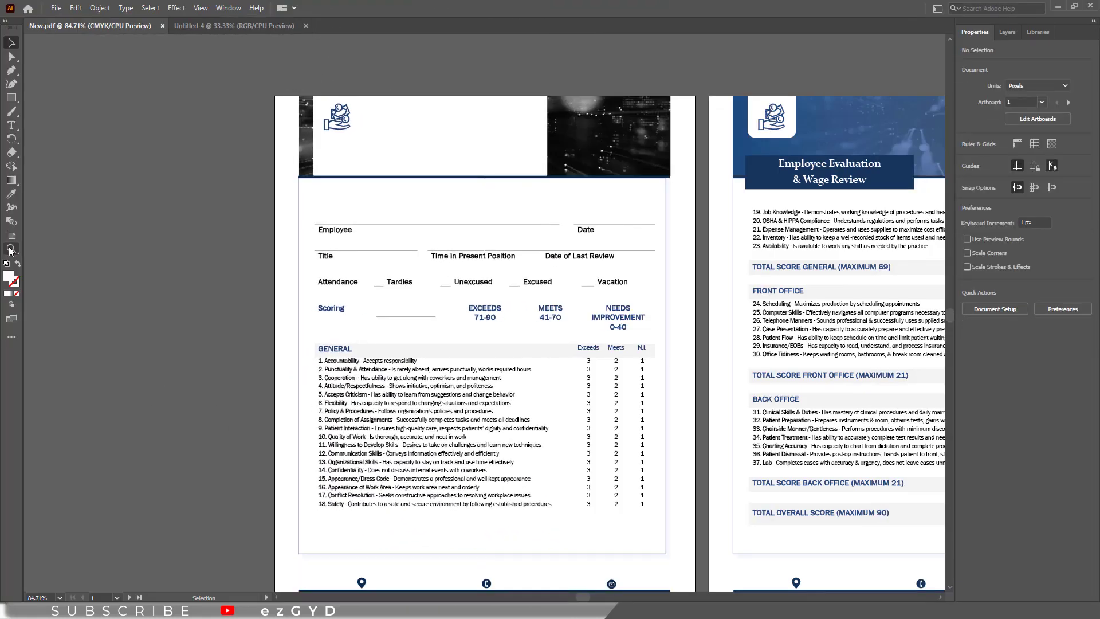
Step: Rearrange all three artboards into a single column (Columns 1) so they stack top to bottom
key(ctrl+minus)
key(ctrl+minus)
key(ctrl+minus)
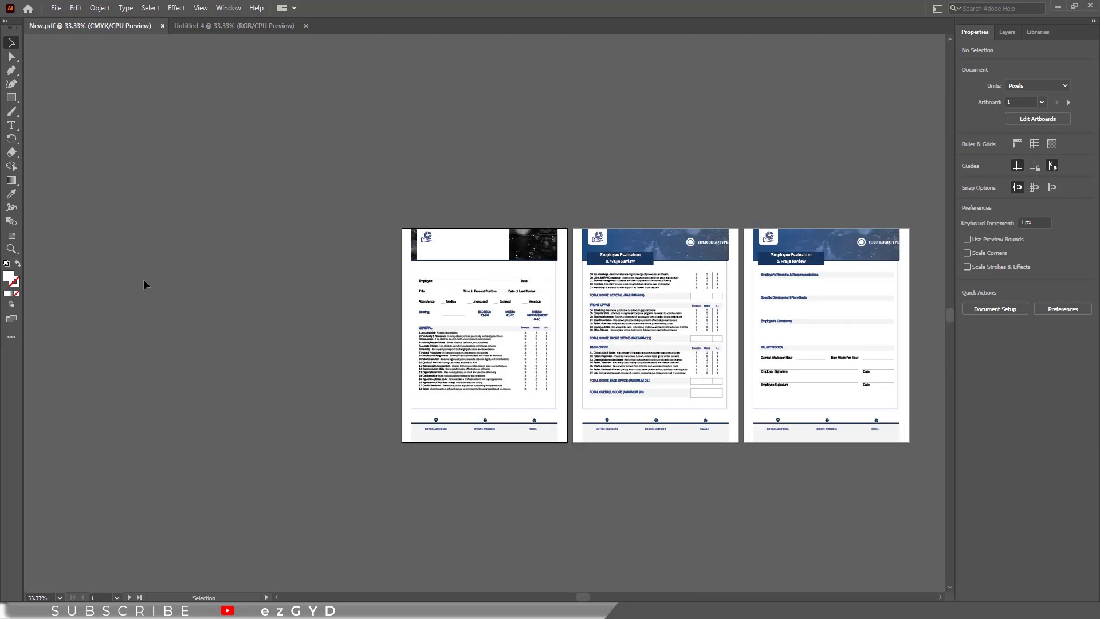
scroll(145, 283, down, 3)
drag(304, 371, 203, 393)
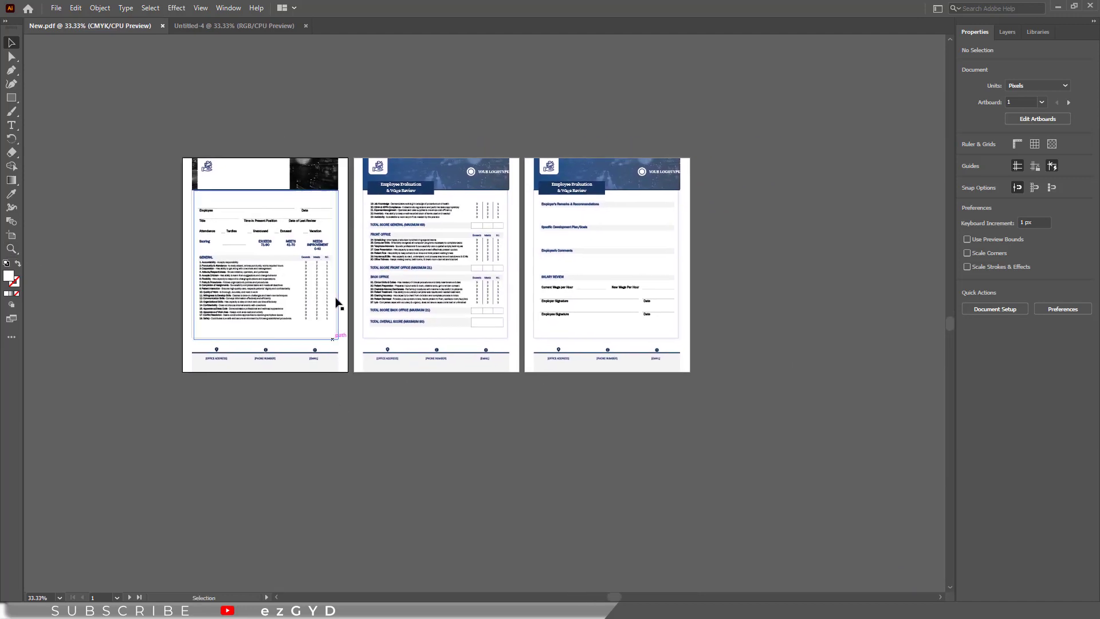
click(11, 234)
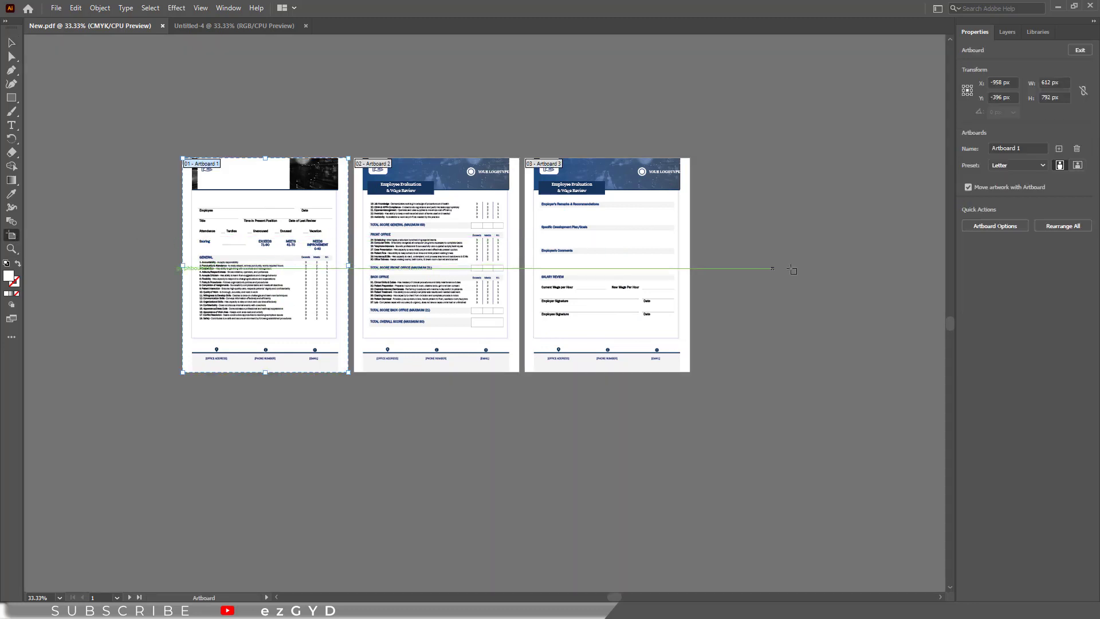
click(1067, 226)
drag(642, 386, 892, 365)
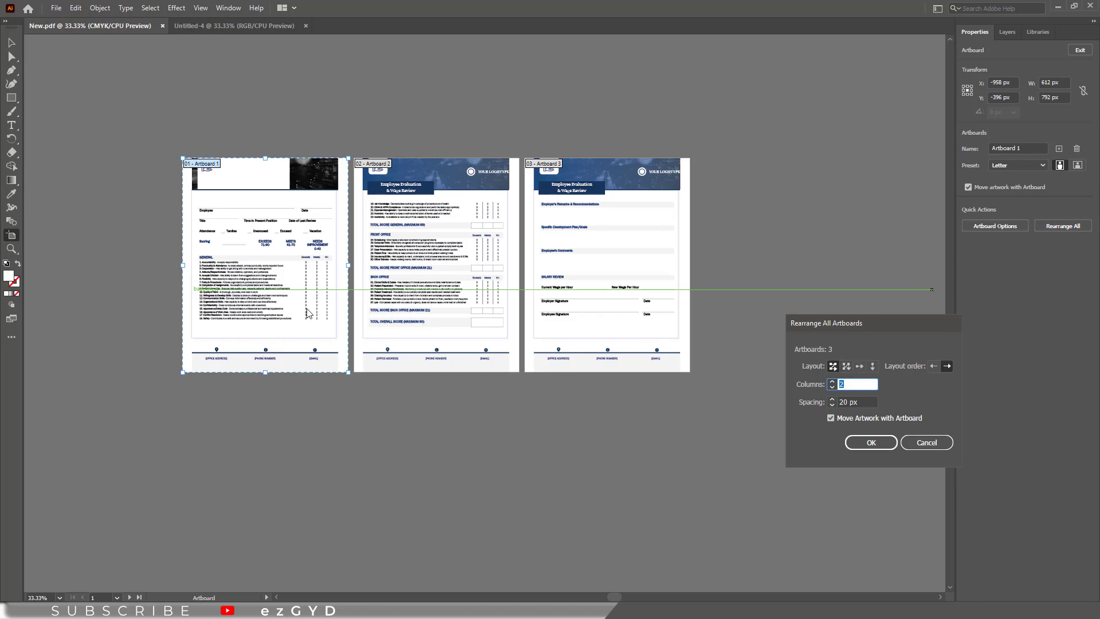
key(Return)
key(ctrl+0)
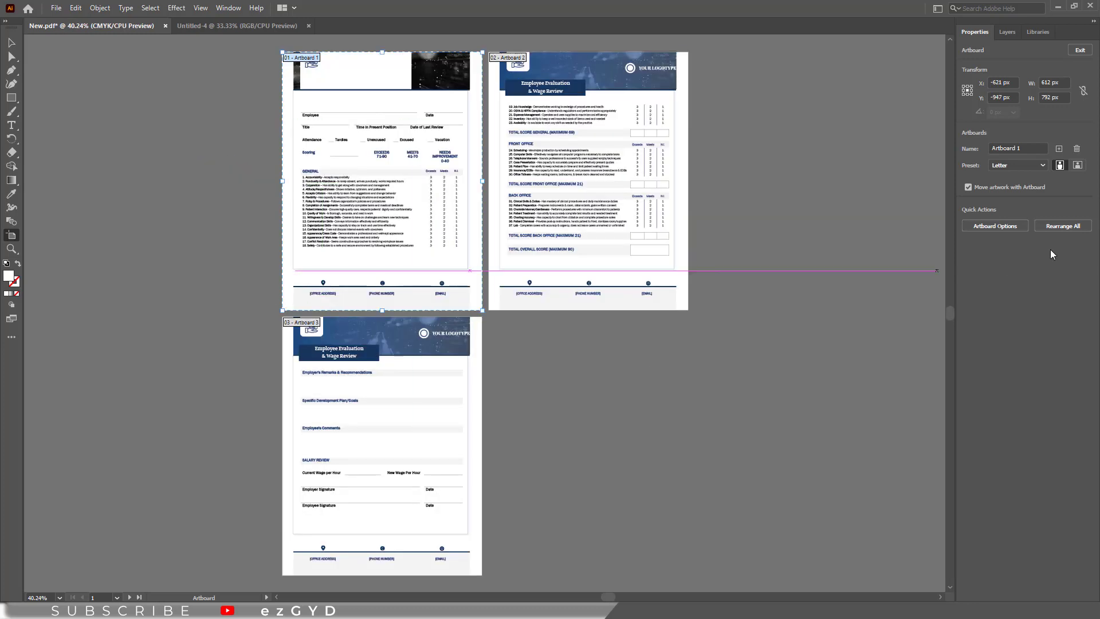
click(1061, 226)
click(870, 443)
key(ctrl+0)
Step: Exit artboard editing, then zoom in and scroll down through the stacked pages toward page 3
click(11, 42)
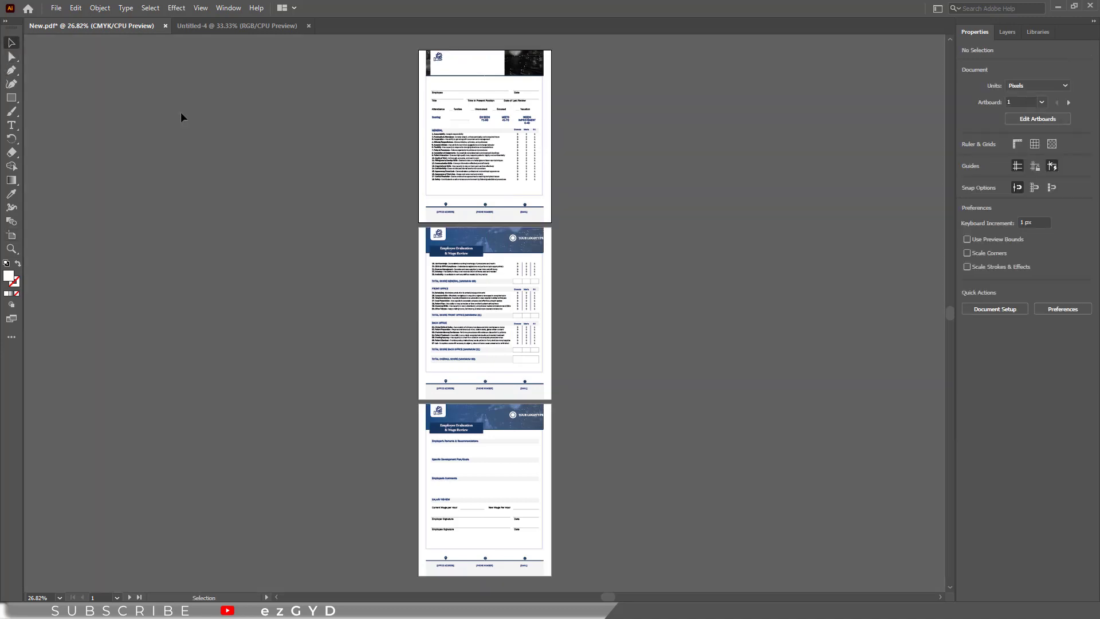
key(z)
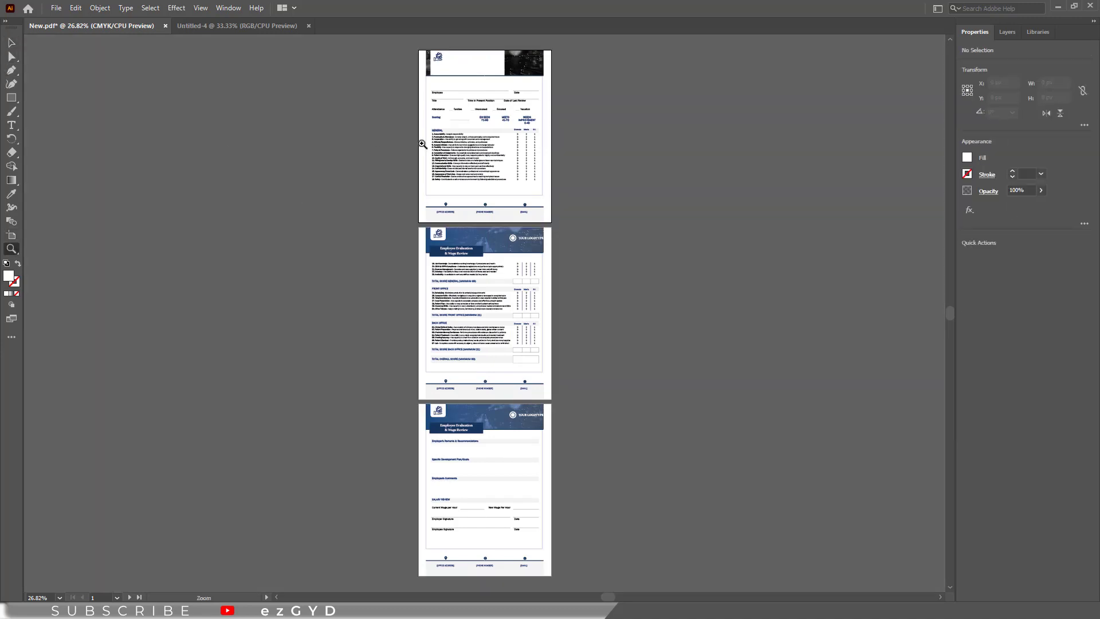
click(712, 381)
drag(713, 380, 765, 303)
scroll(774, 309, down, 6)
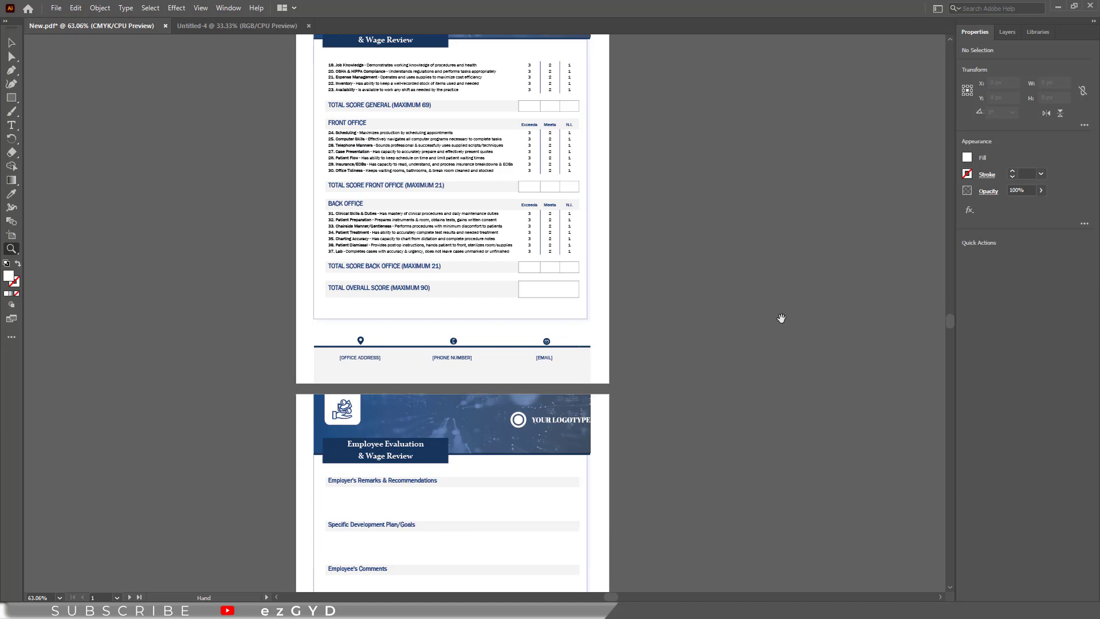